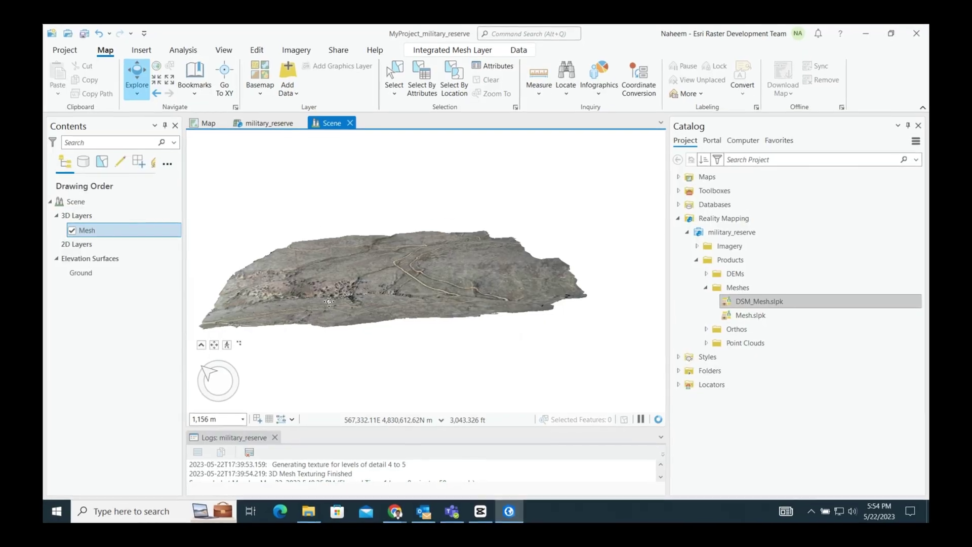
scroll(330, 302, down, 5)
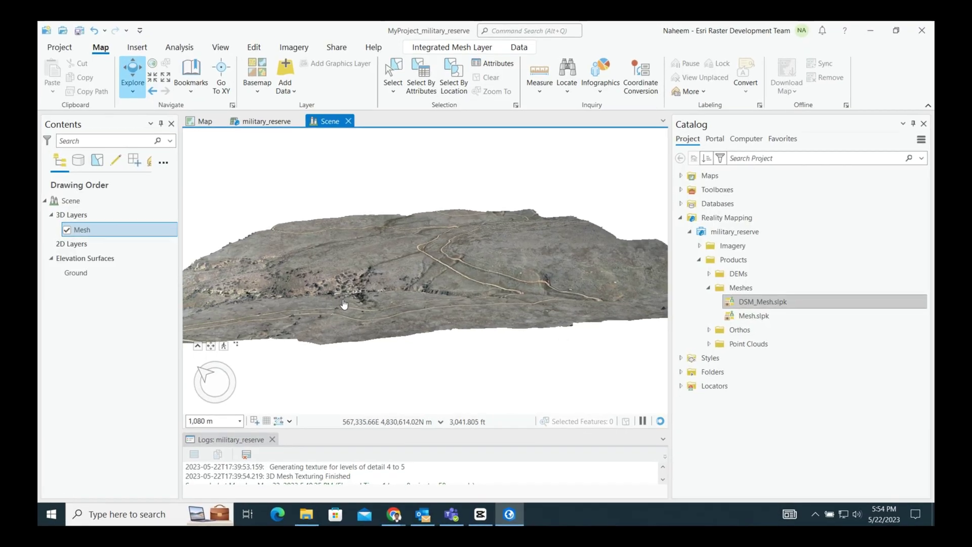
drag(342, 343, 501, 333)
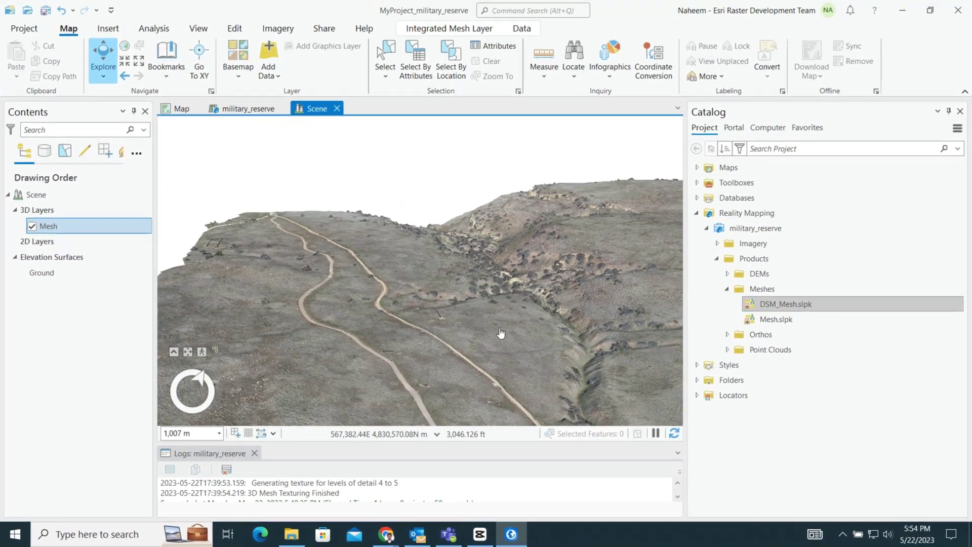
scroll(501, 333, down, 2)
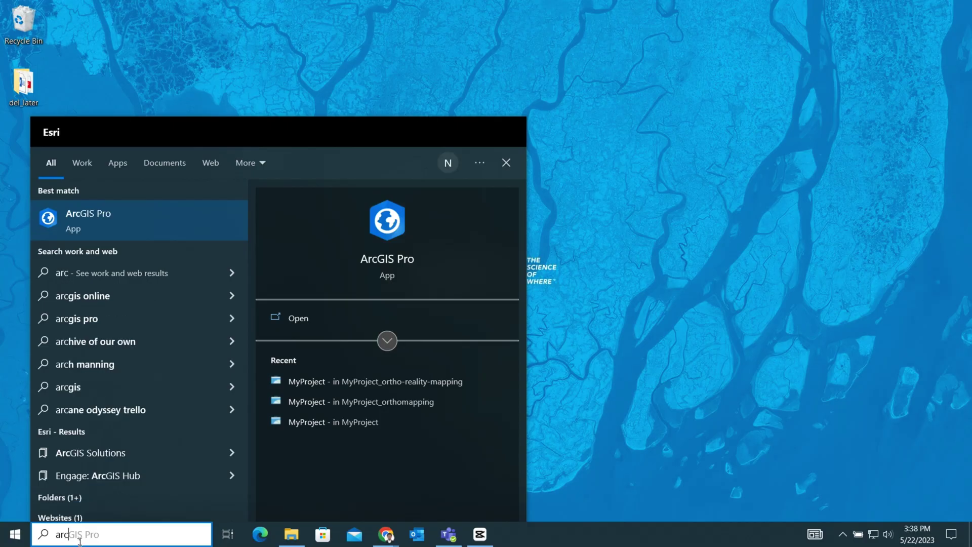
Open ArcGIS Pro and create a map project named MyProject_military_reserve in the Reality_Mapping_military_reserve folder
click(378, 224)
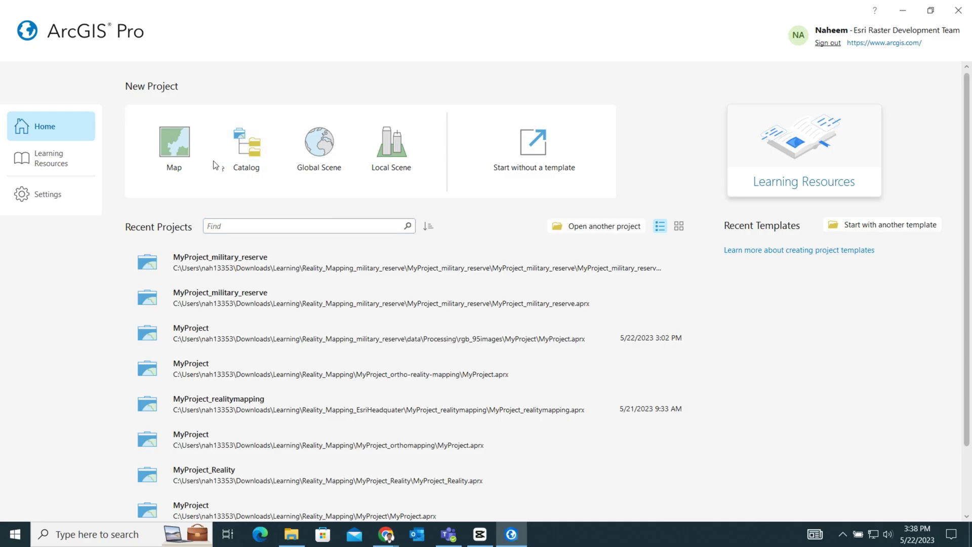
click(182, 154)
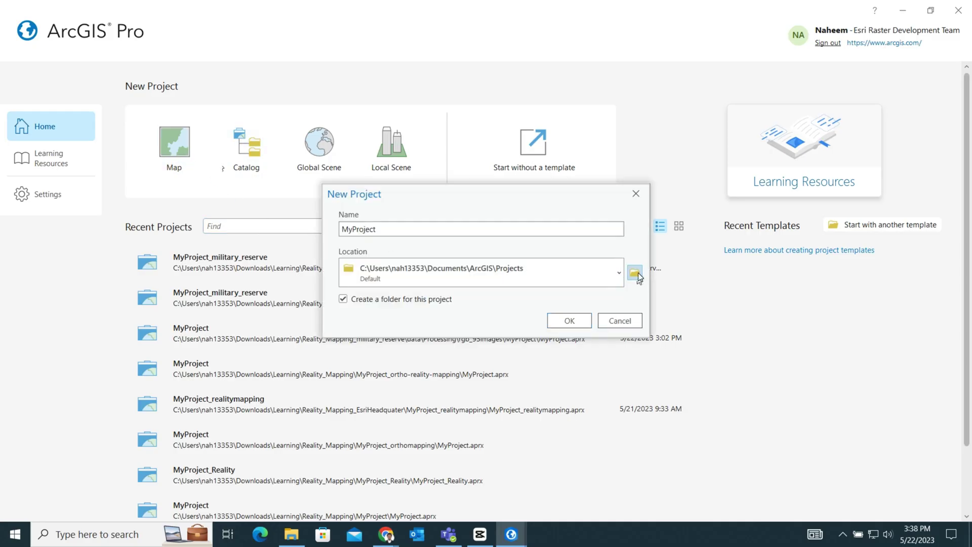
click(635, 273)
key(BackSpace)
key(BackSpace)
click(682, 391)
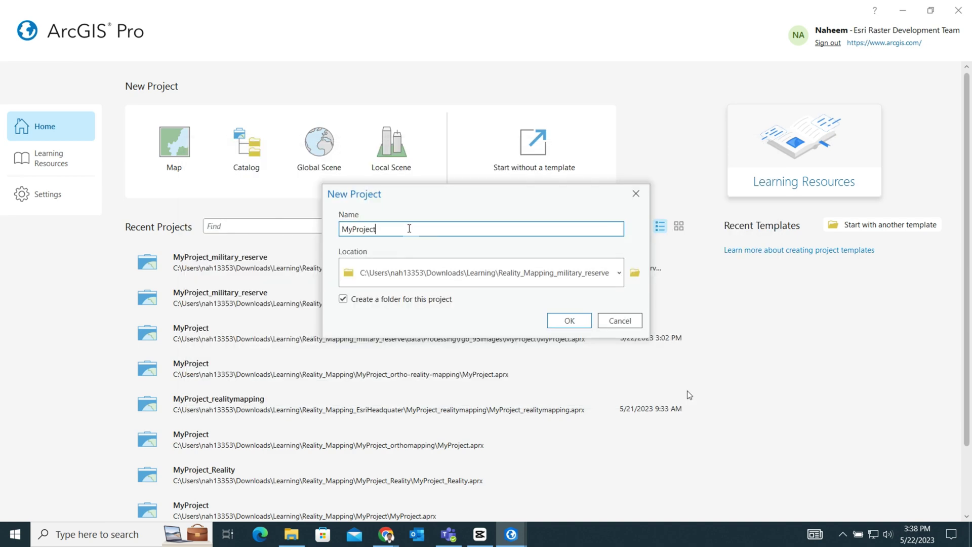
text(_military_reserve)
key(Return)
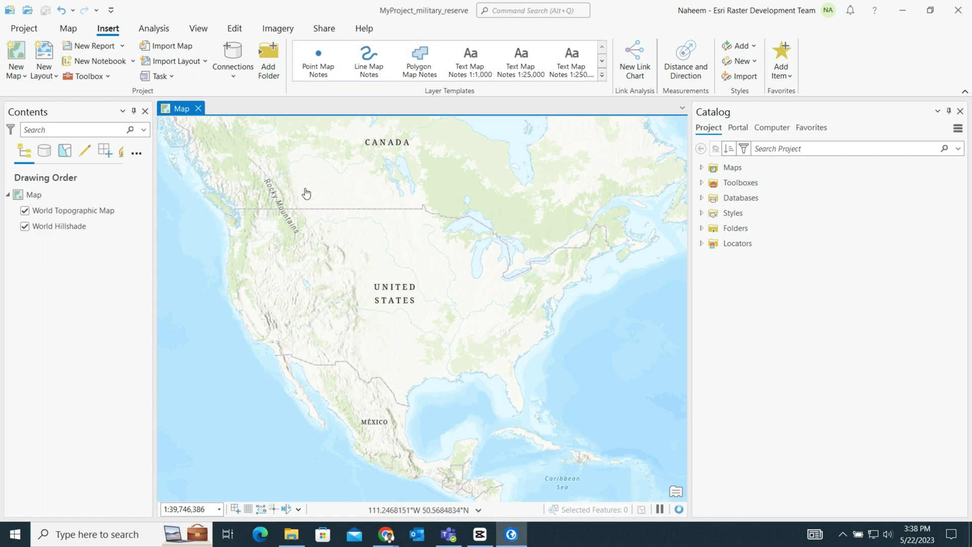
Set the Parallel Processing Factor to 90 in the geoprocessing environments
click(155, 32)
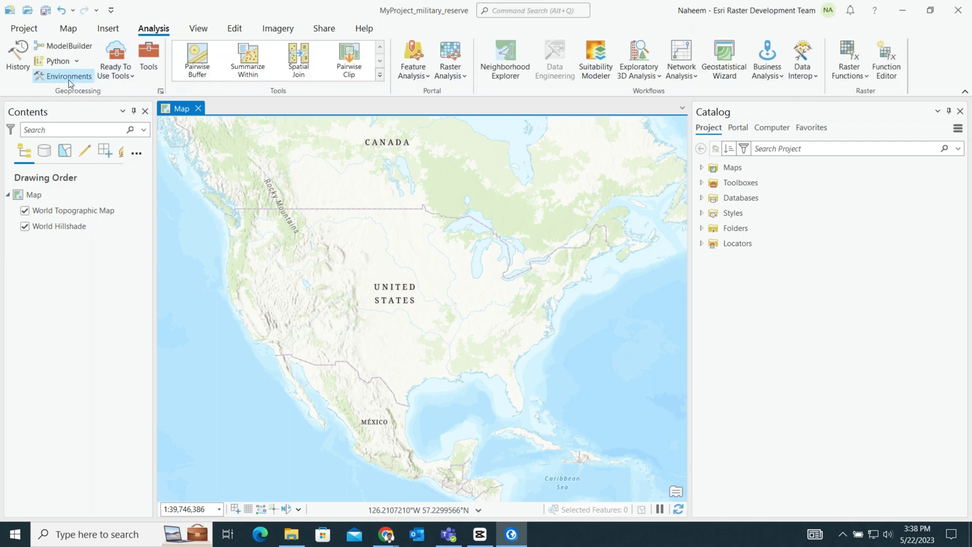
click(71, 77)
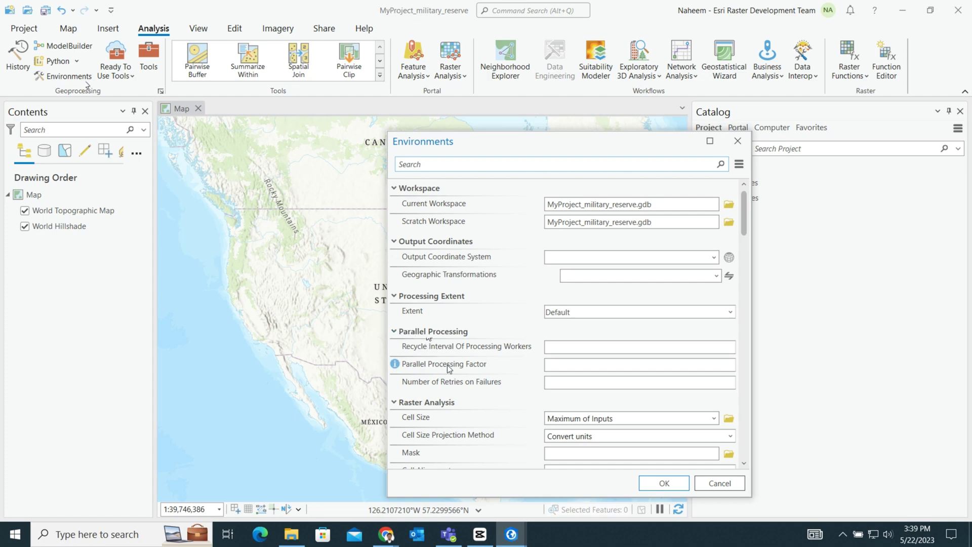
mouse_move(395, 364)
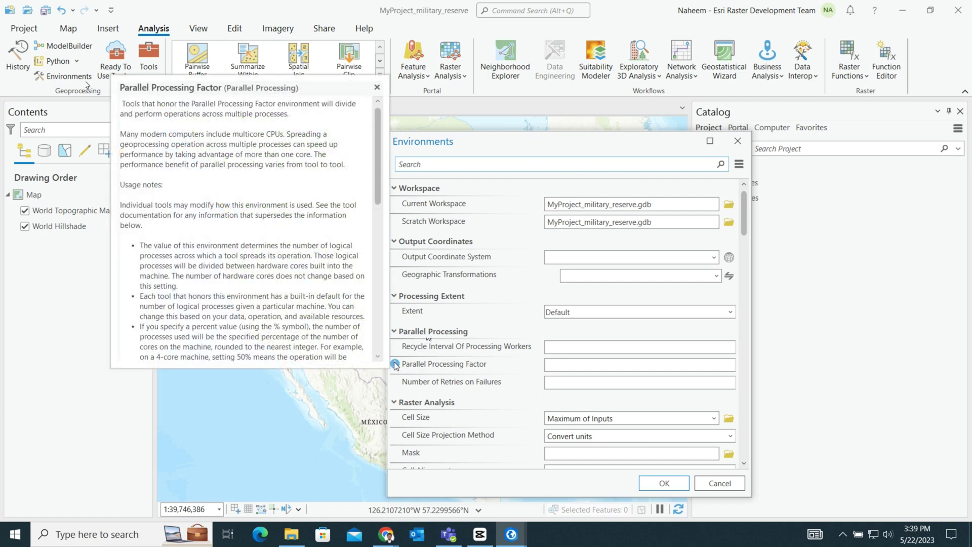
click(565, 364)
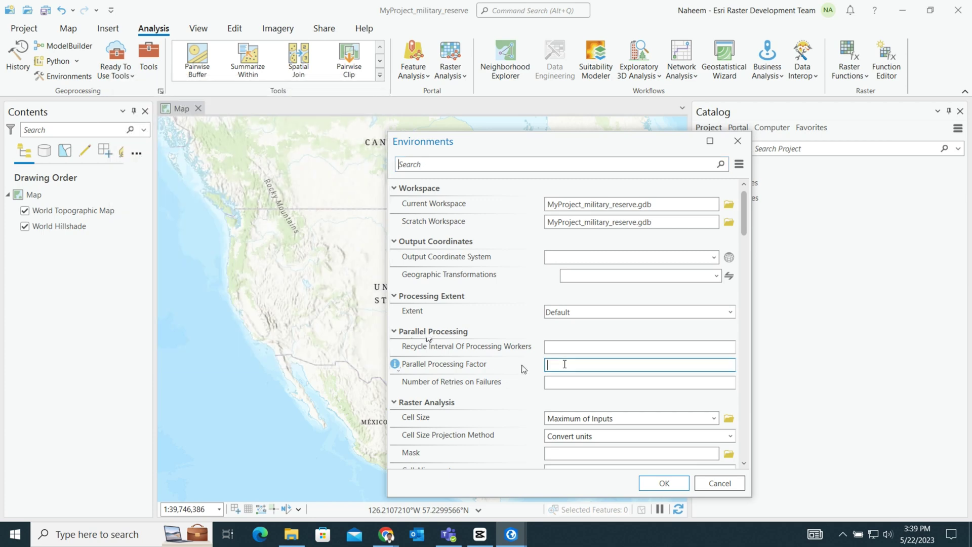
text(90)
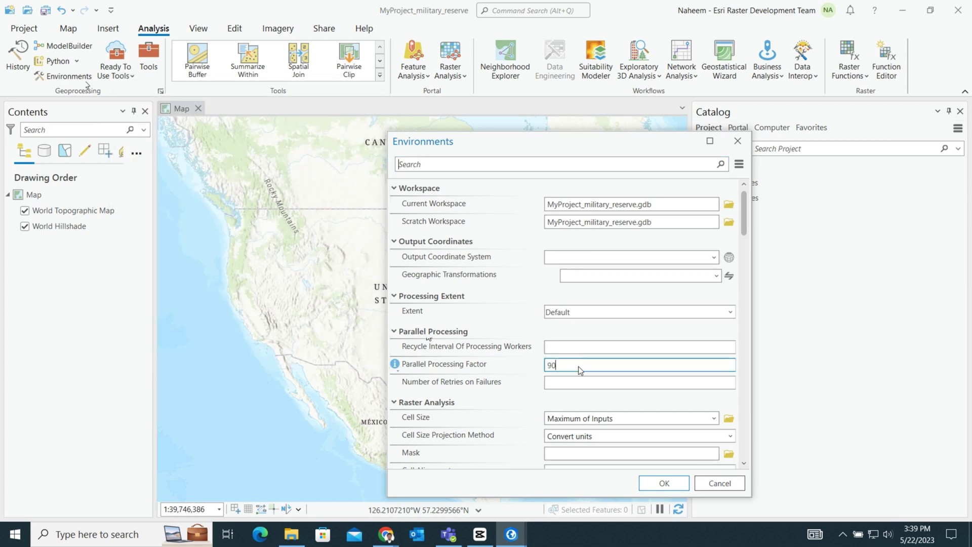
click(664, 484)
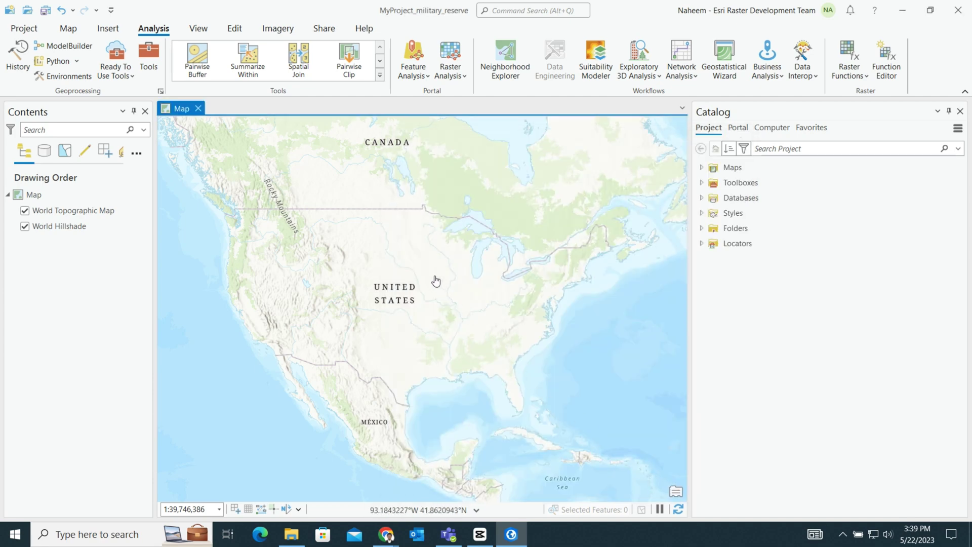
Start a new Reality Mapping workspace and name it military_reserve
click(289, 32)
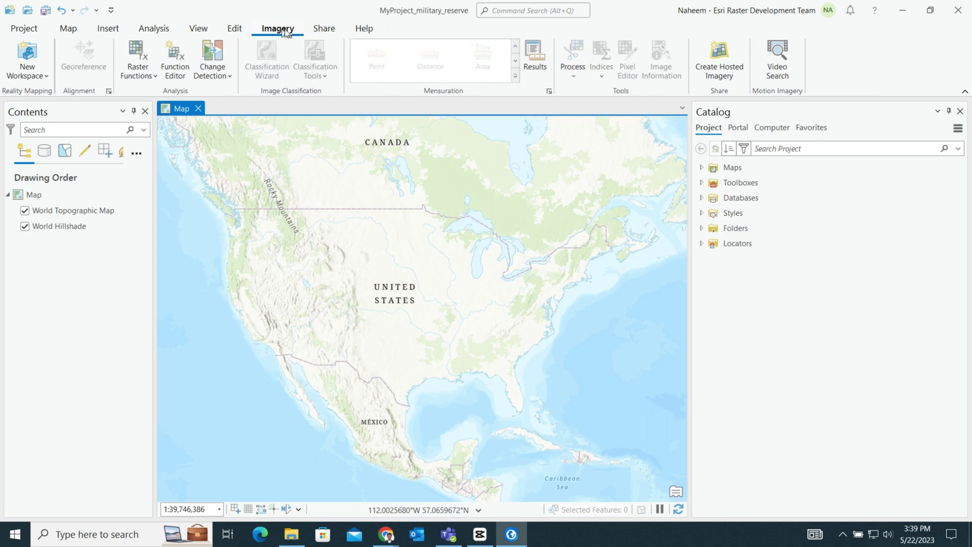
click(46, 77)
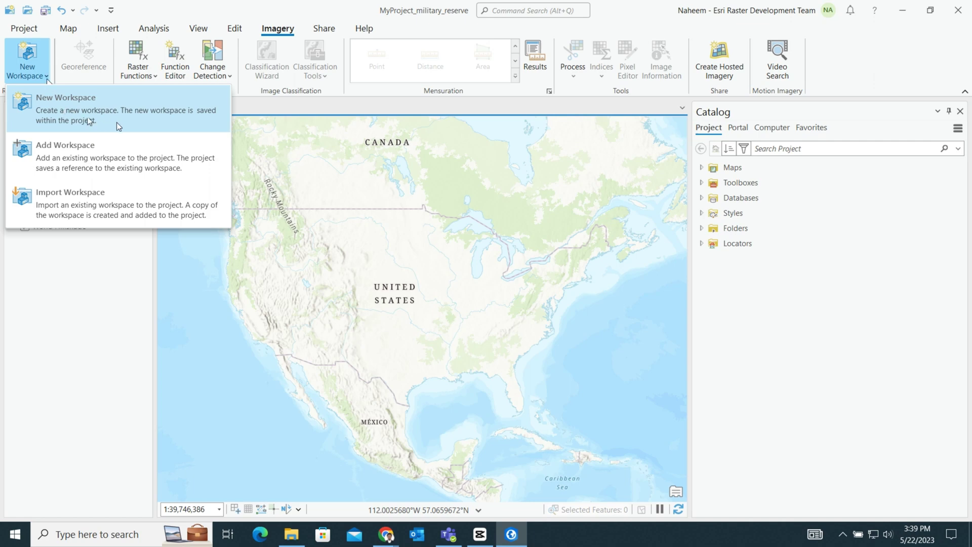
click(133, 120)
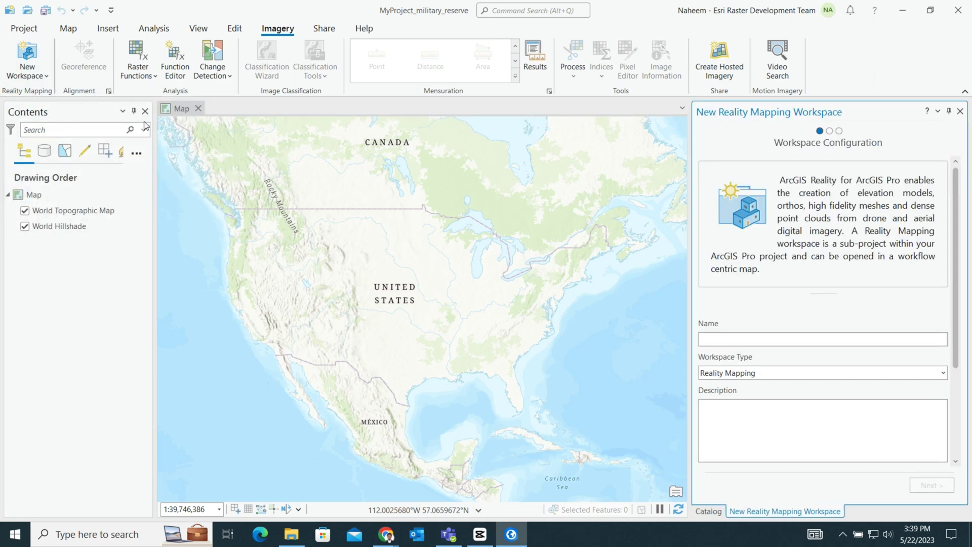
click(724, 340)
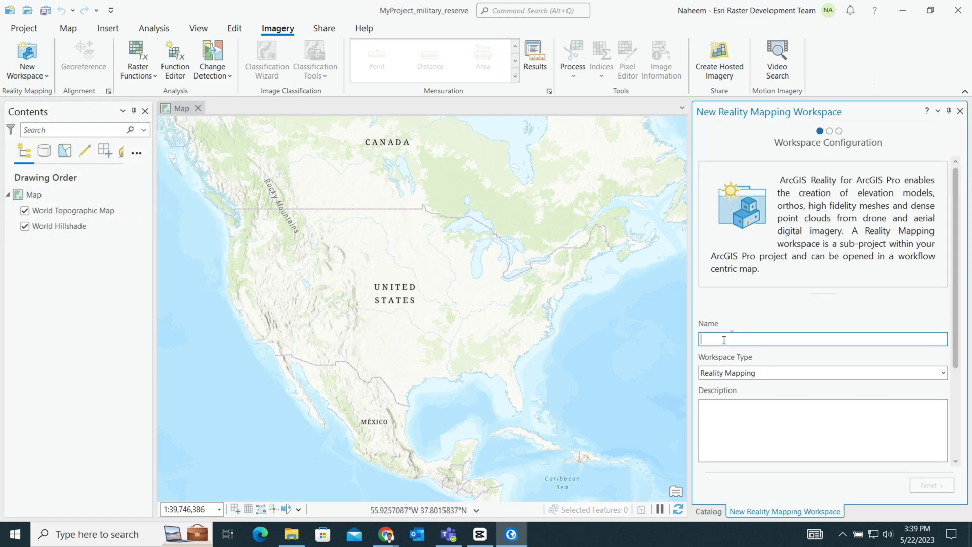
text(military_reserve)
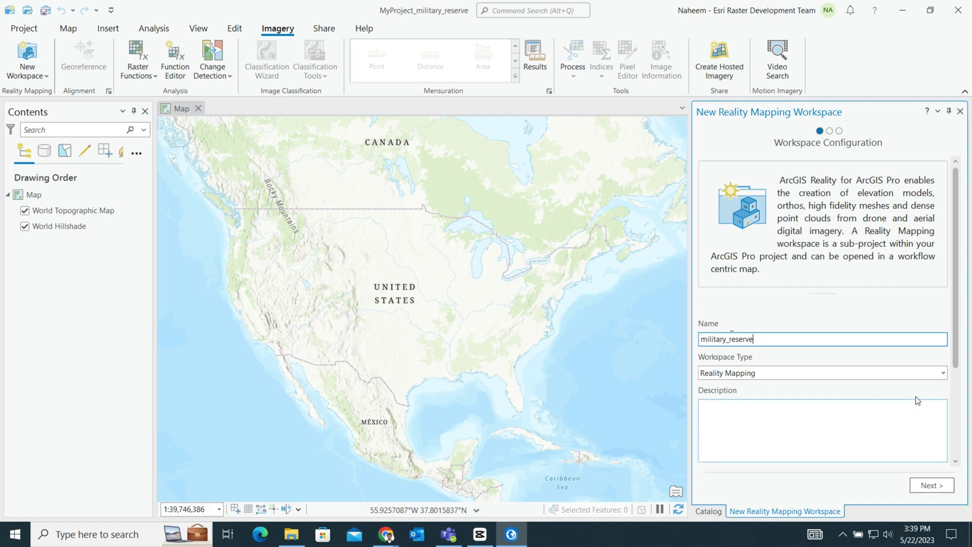
Configure the workspace with type Reality Mapping and sensor data type Drone, and proceed to the image collection settings
click(943, 375)
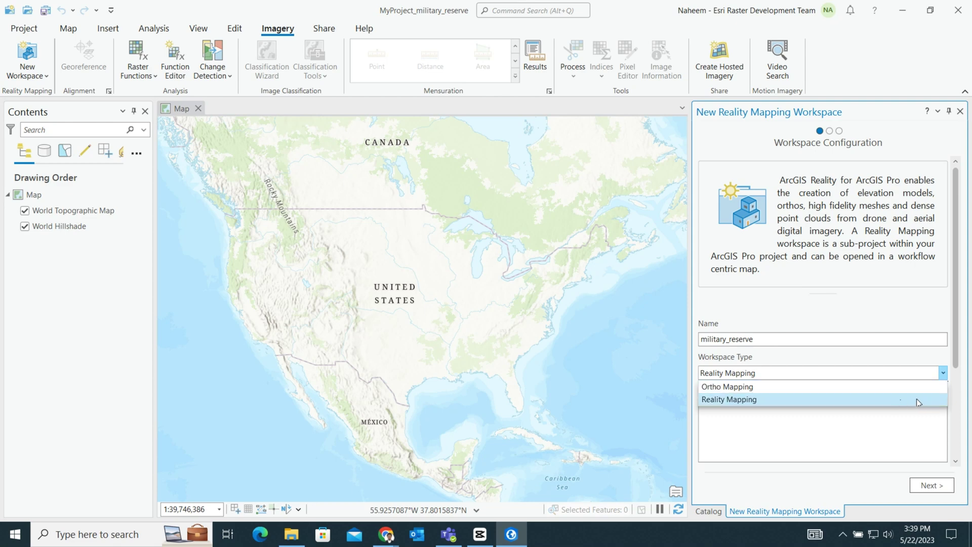
click(917, 399)
scroll(860, 417, down, 4)
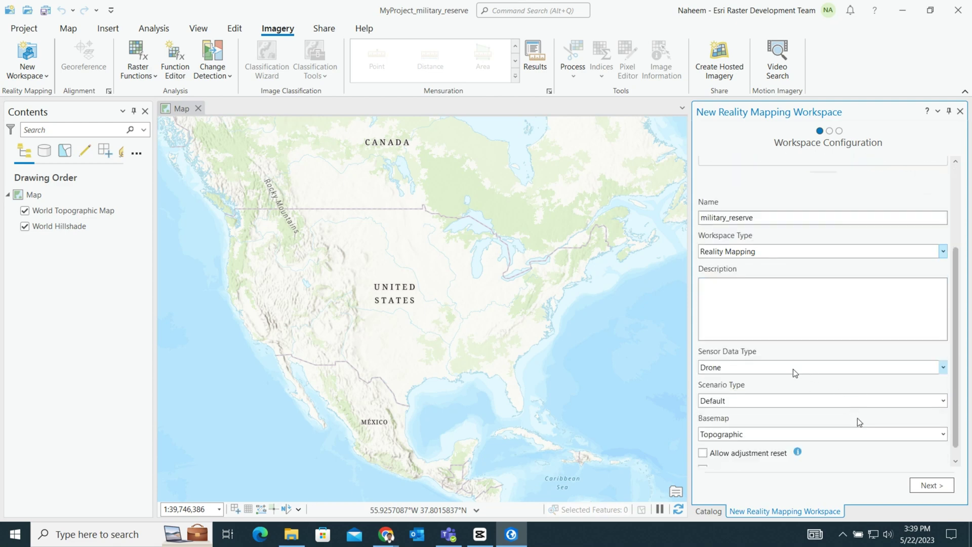
click(944, 369)
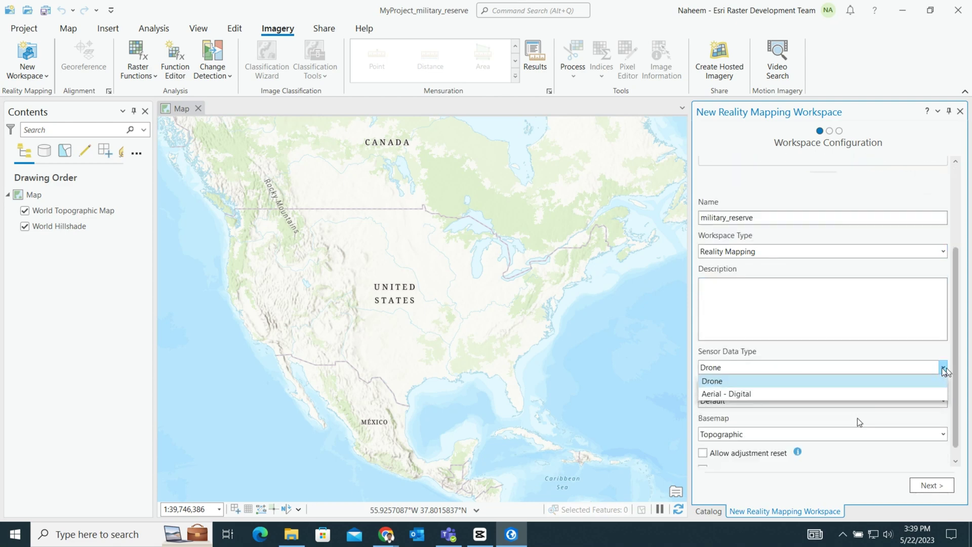
click(905, 381)
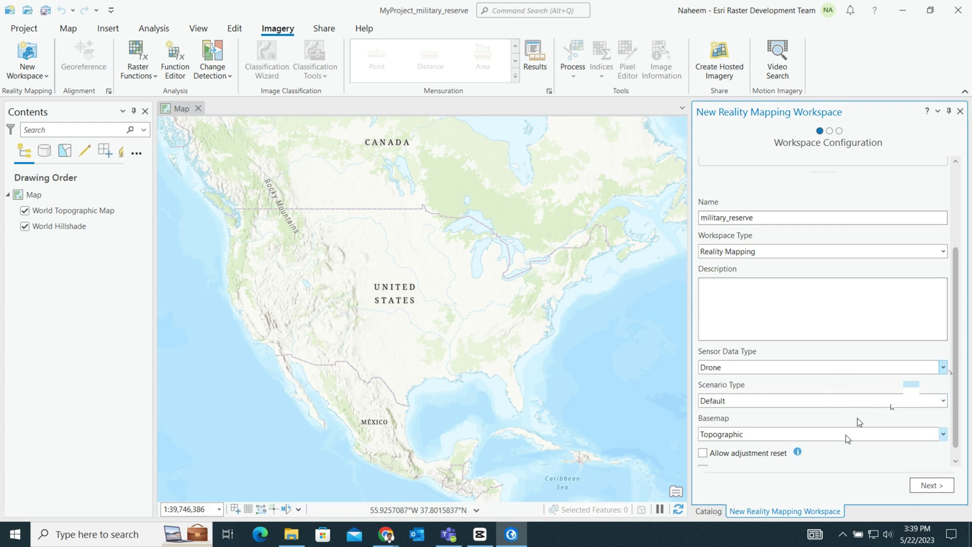
click(931, 485)
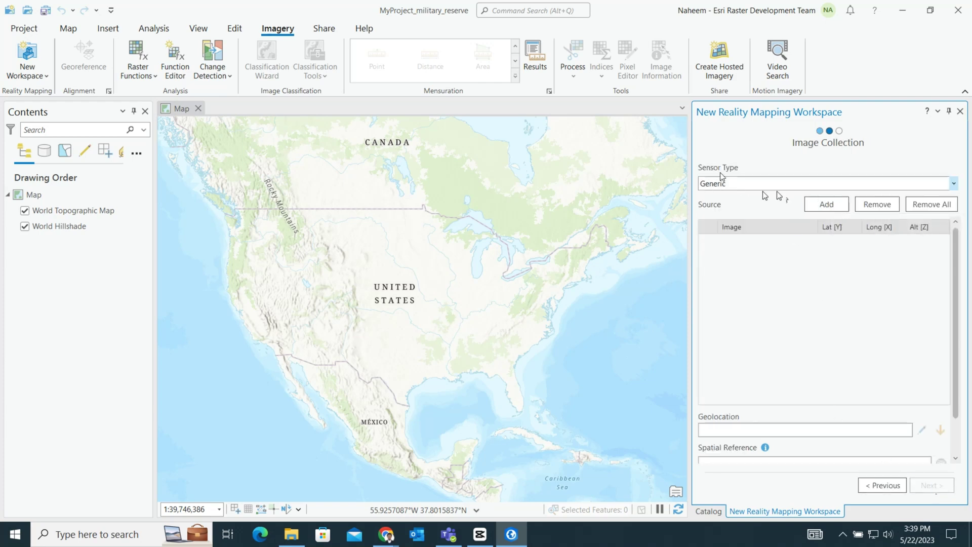
Add the rgb_95images folder from data\Processing in Reality_Mapping_military_reserve as the image source
click(828, 211)
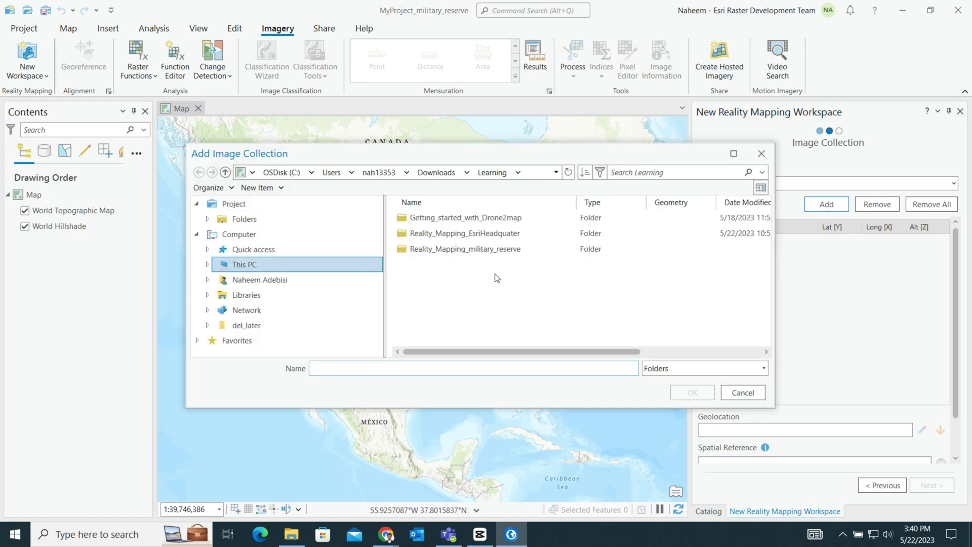
double_click(485, 248)
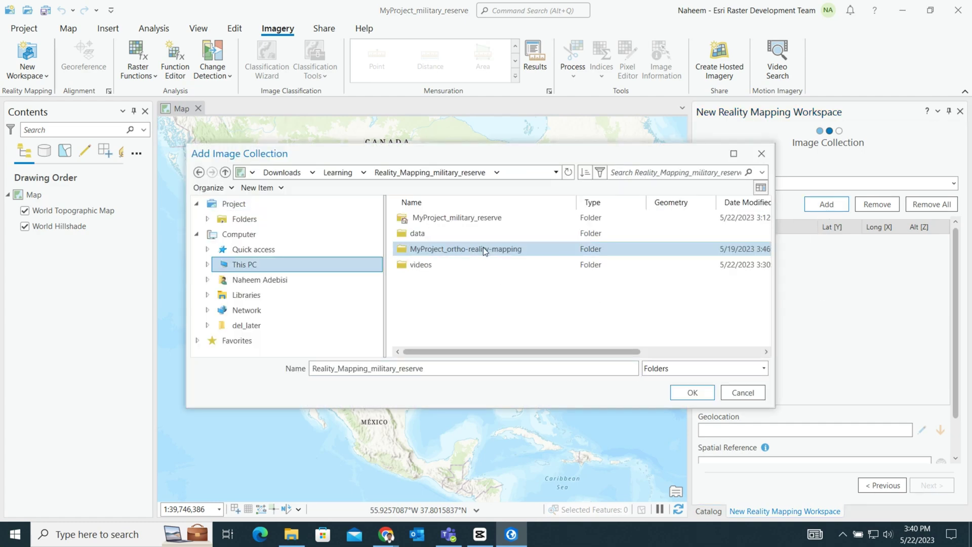
click(430, 239)
double_click(431, 239)
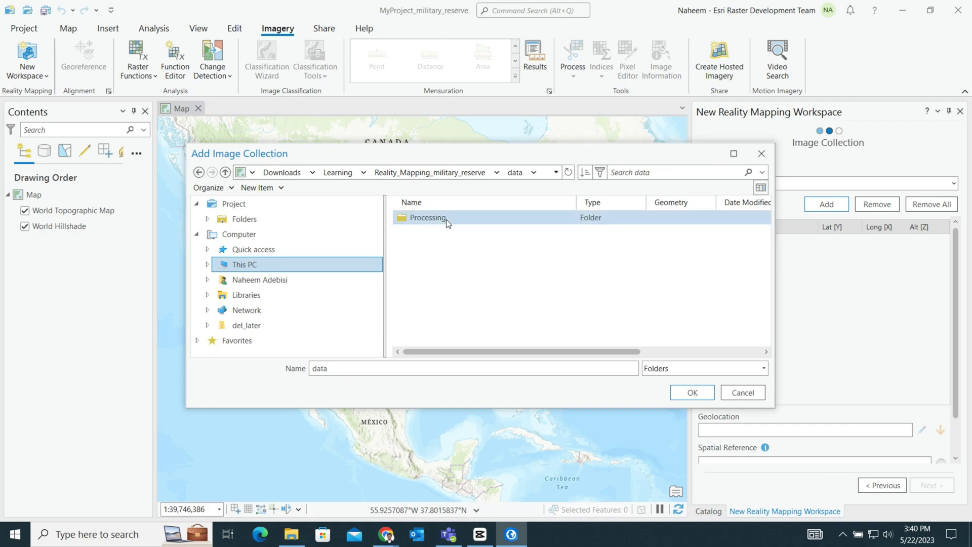
double_click(445, 219)
click(449, 221)
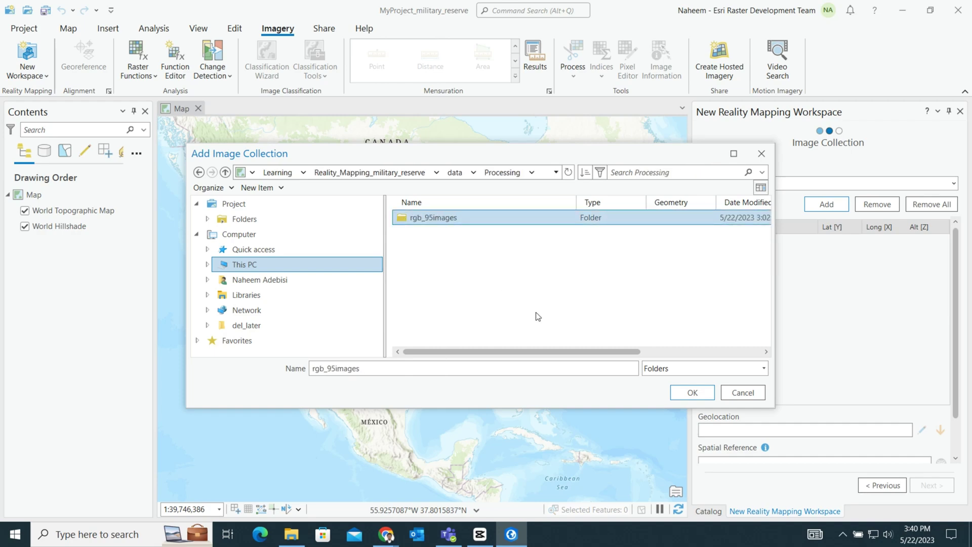
click(692, 393)
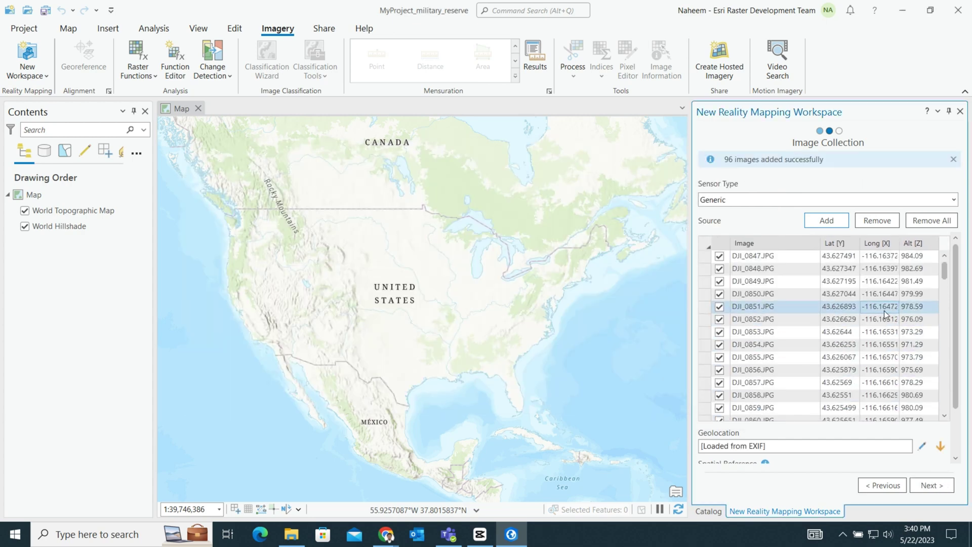
Review the image list, geolocation, spatial reference and camera model, and finish creating the workspace with the default data loader options
scroll(831, 324, down, 5)
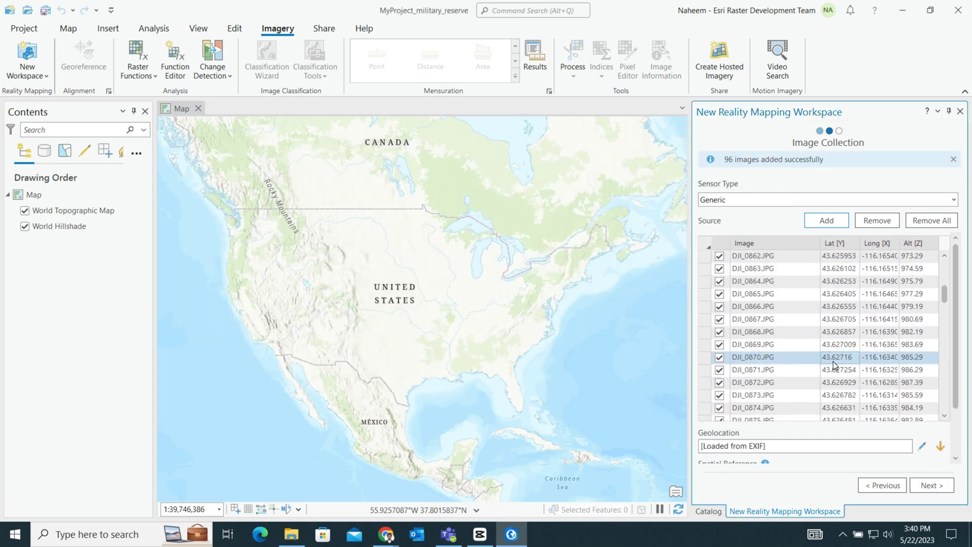
scroll(889, 331, down, 5)
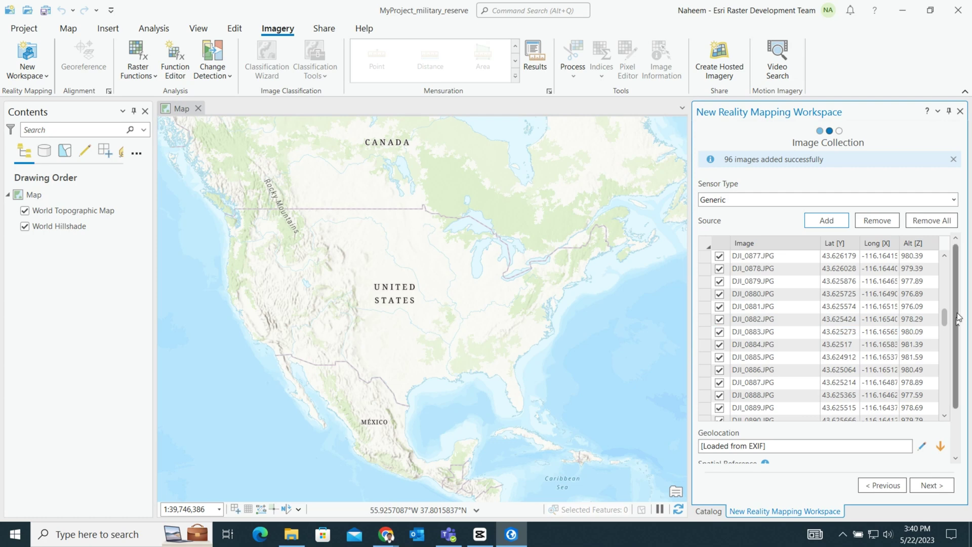
scroll(959, 318, down, 1)
scroll(959, 313, down, 3)
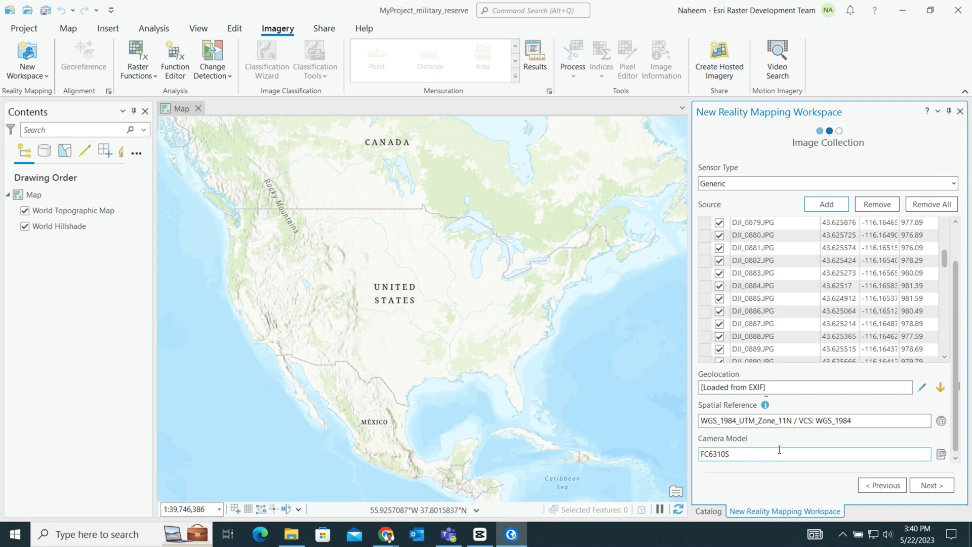
click(929, 485)
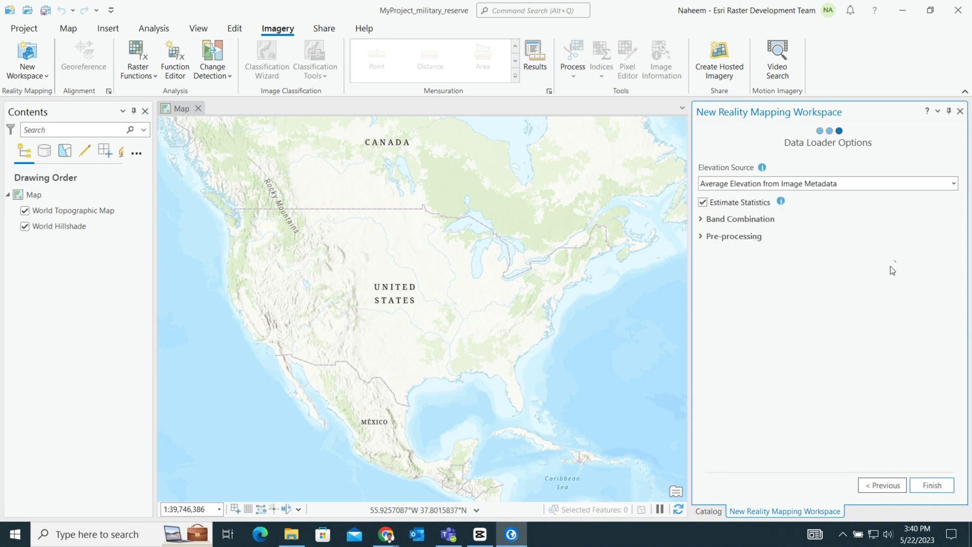
click(937, 486)
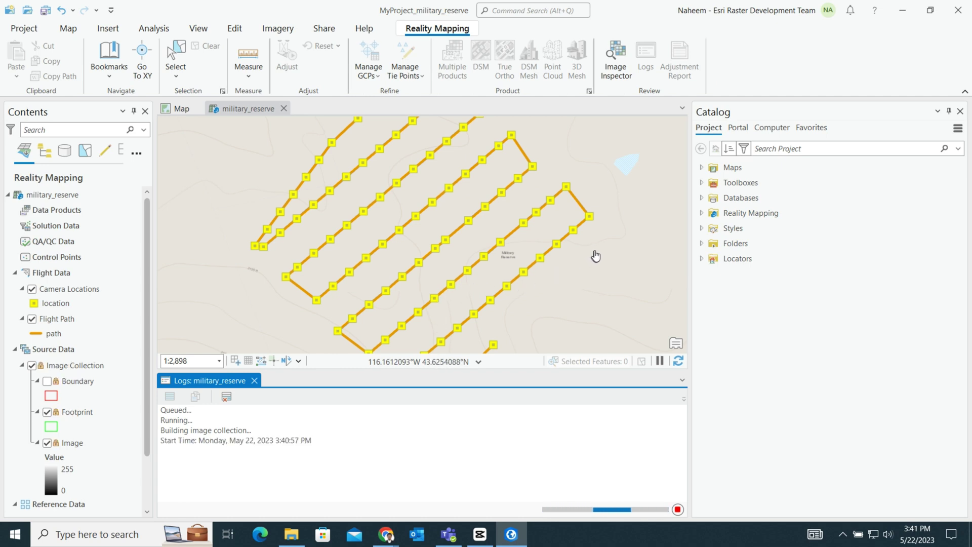
Expand the military_reserve workspace under Reality Mapping in the project catalog and look into its Imagery and Products folders
click(701, 213)
click(712, 228)
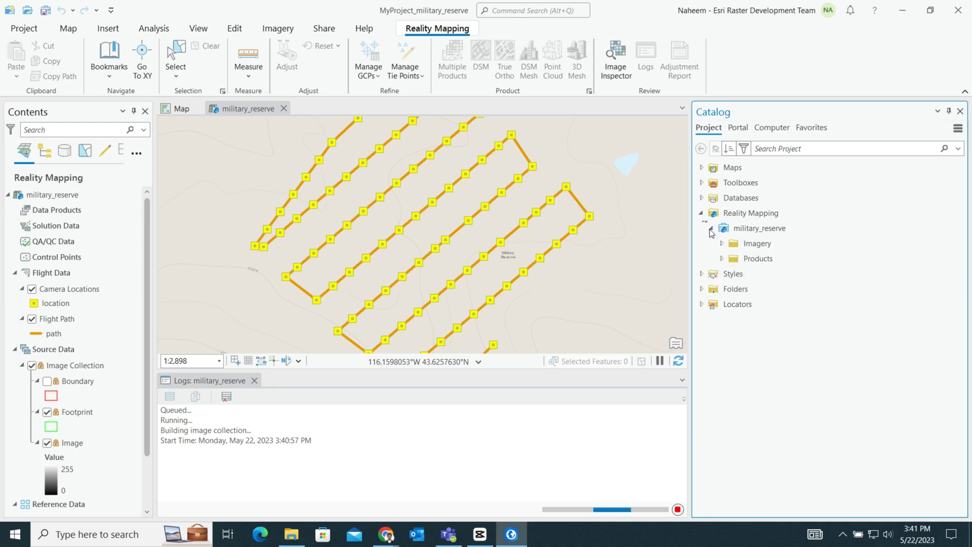
click(737, 229)
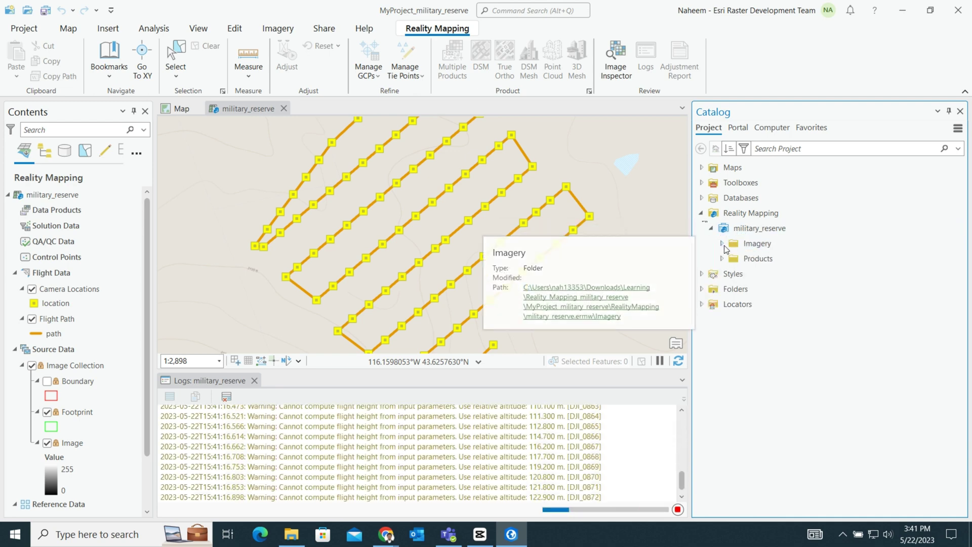
click(722, 244)
click(722, 243)
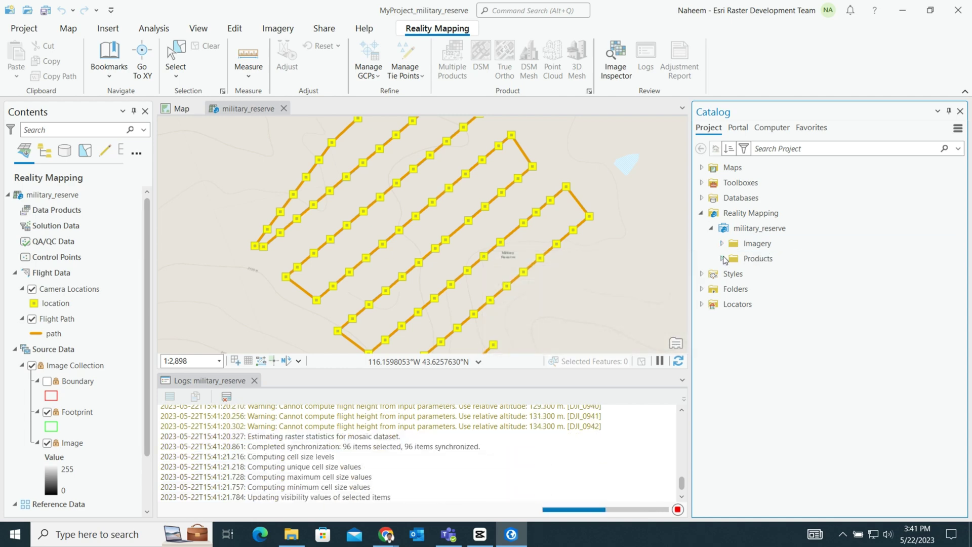
click(722, 258)
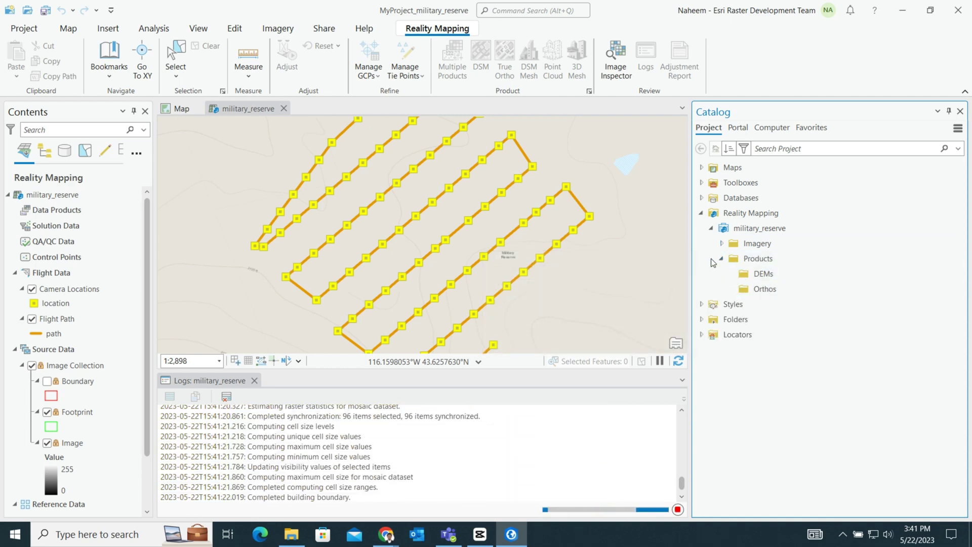
click(723, 259)
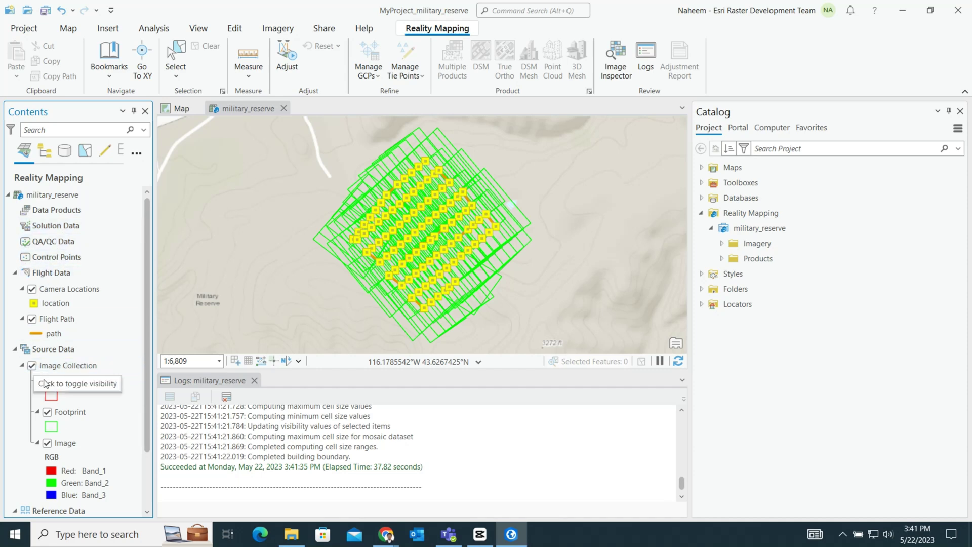
Hide the image collection's Footprint layer and inspect the drone imagery beneath the camera locations and flight path
click(48, 412)
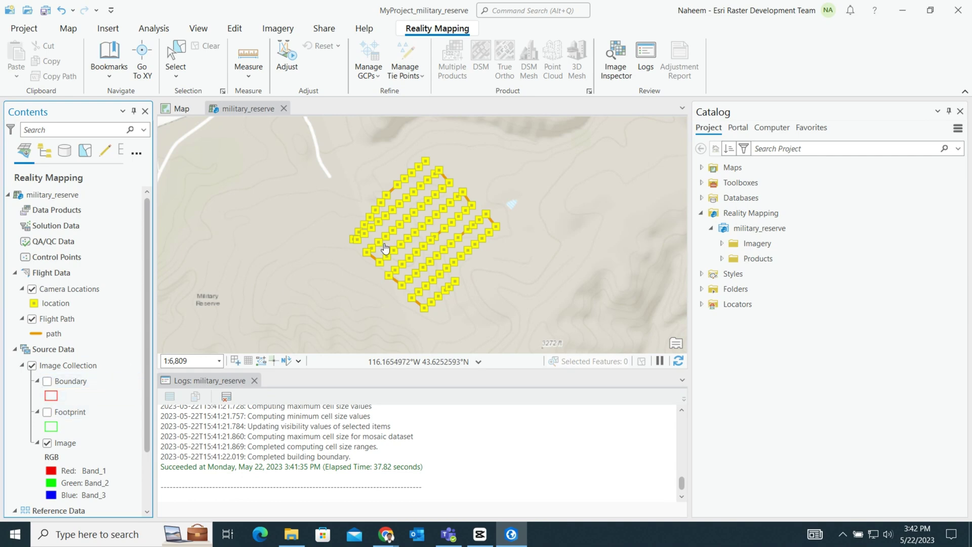
scroll(384, 217, up, 1)
scroll(359, 238, up, 1)
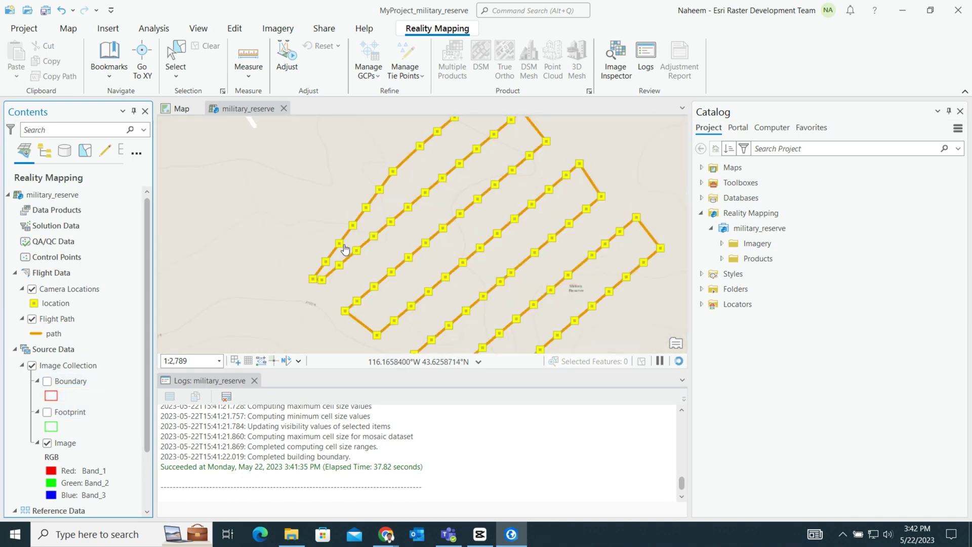
scroll(349, 239, up, 1)
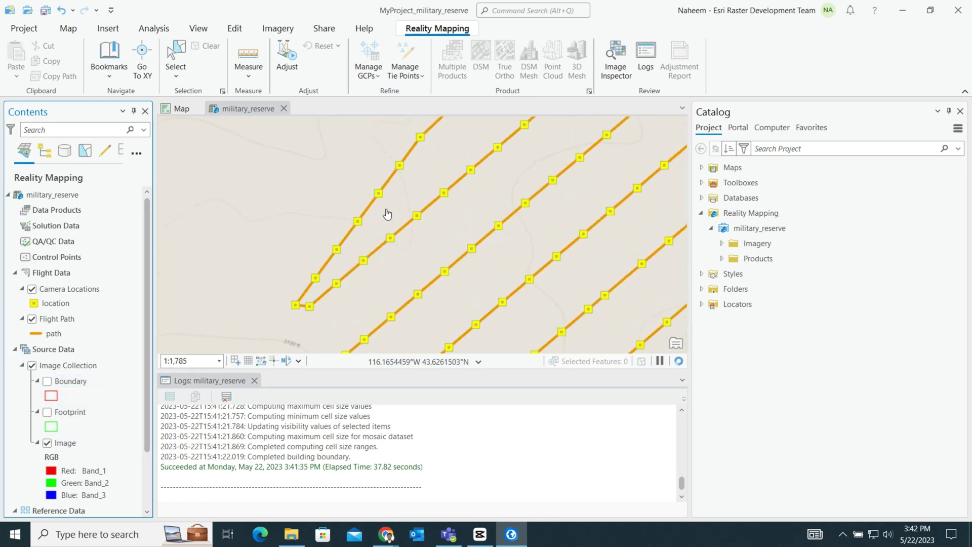
drag(386, 213, 365, 278)
scroll(390, 243, down, 1)
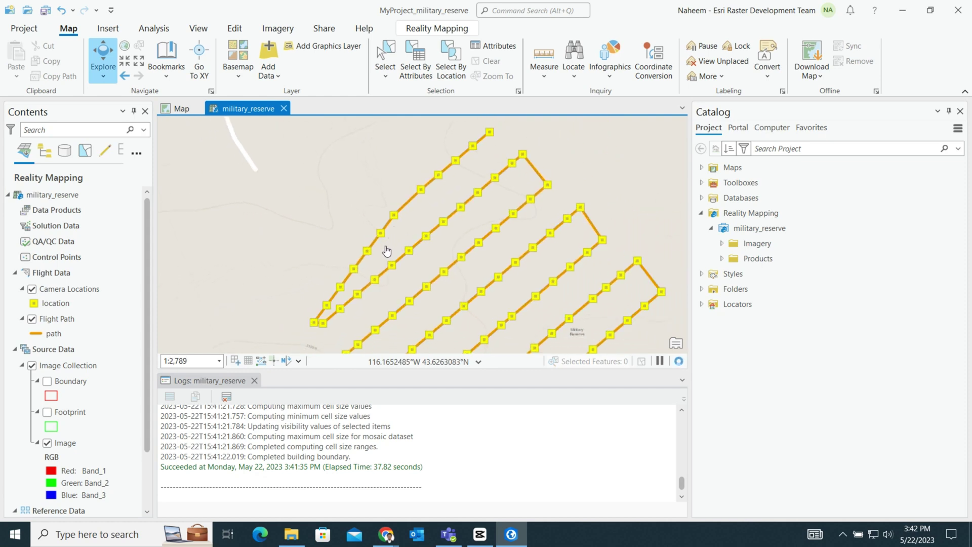
drag(407, 245, 378, 247)
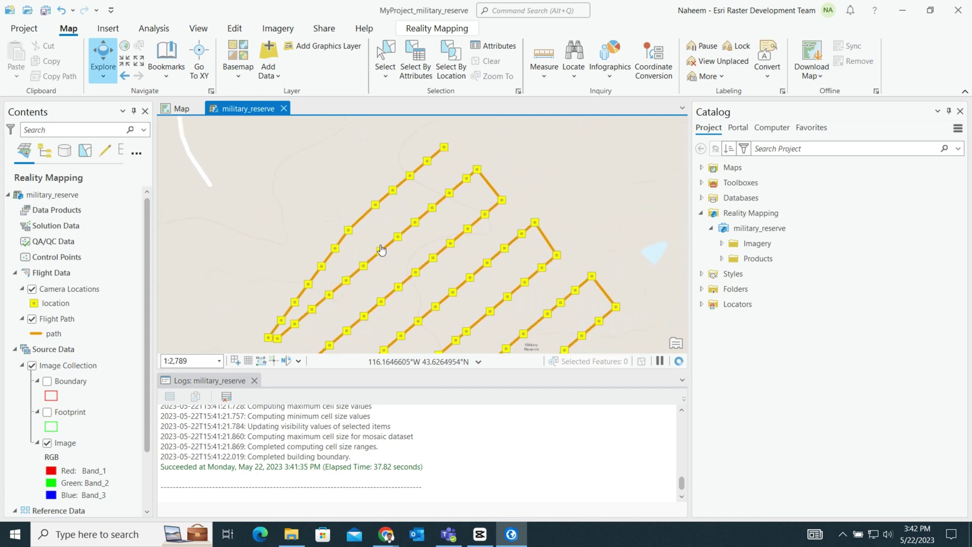
scroll(380, 259, up, 2)
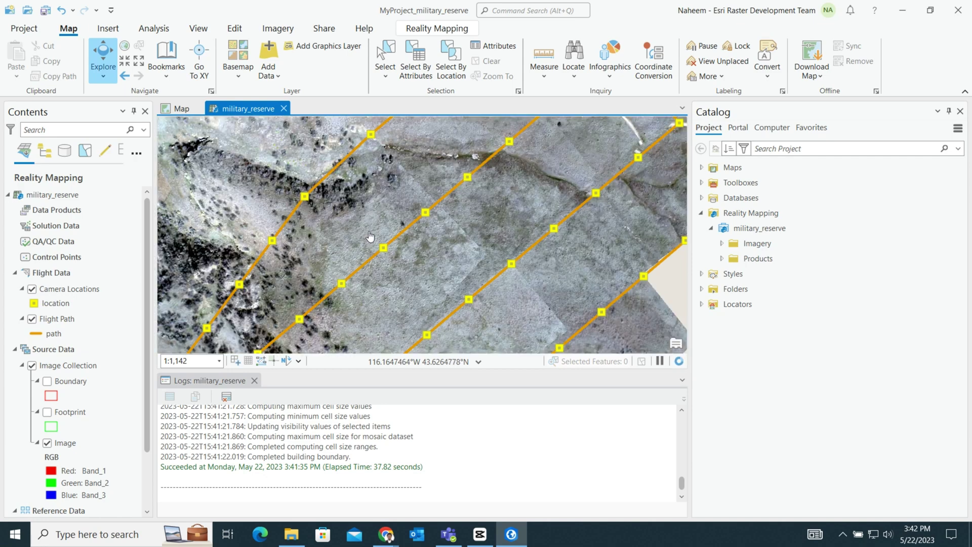
scroll(367, 240, down, 2)
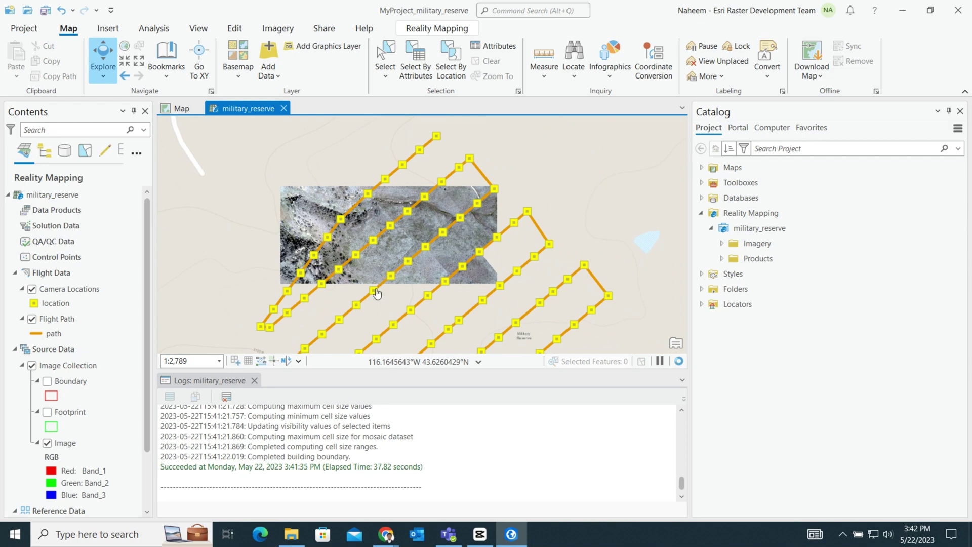
drag(334, 311, 362, 278)
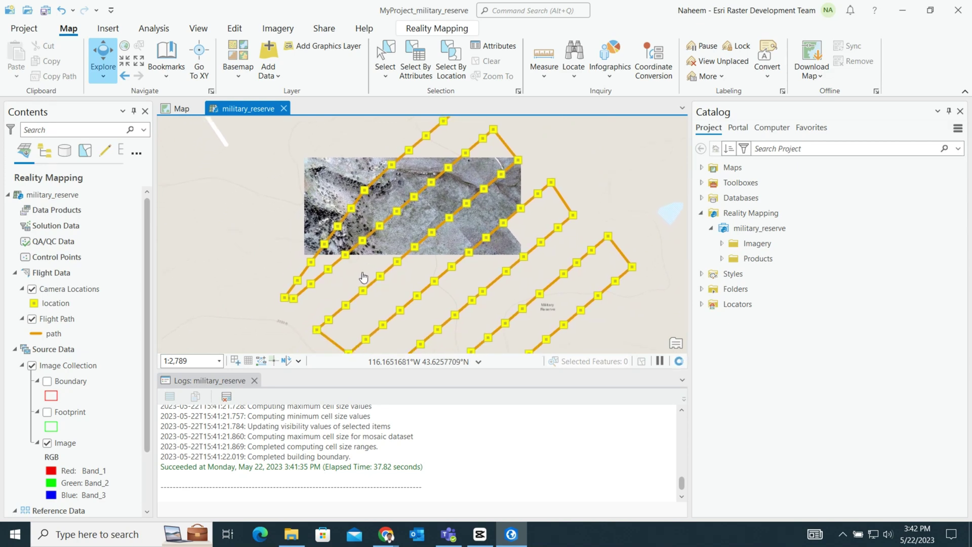
scroll(364, 275, down, 1)
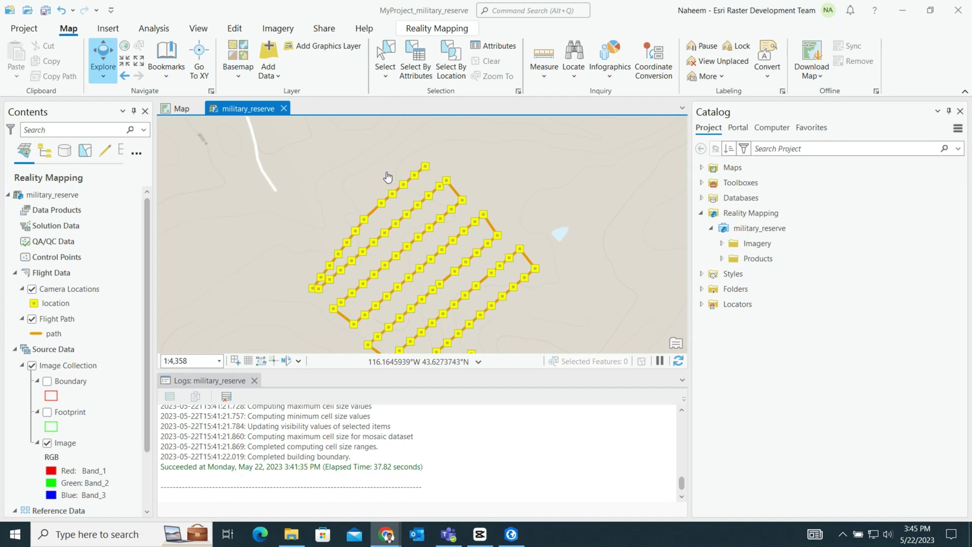
Run the block adjustment with Use Orientations from Metadata enabled, keeping 8 x Source Resolution and High image location accuracy for tie point matching
click(418, 30)
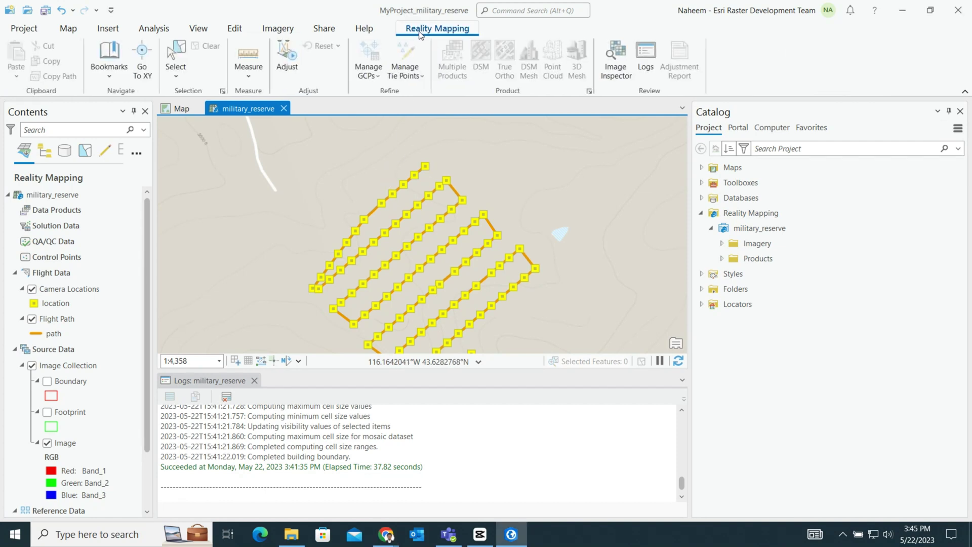
click(294, 71)
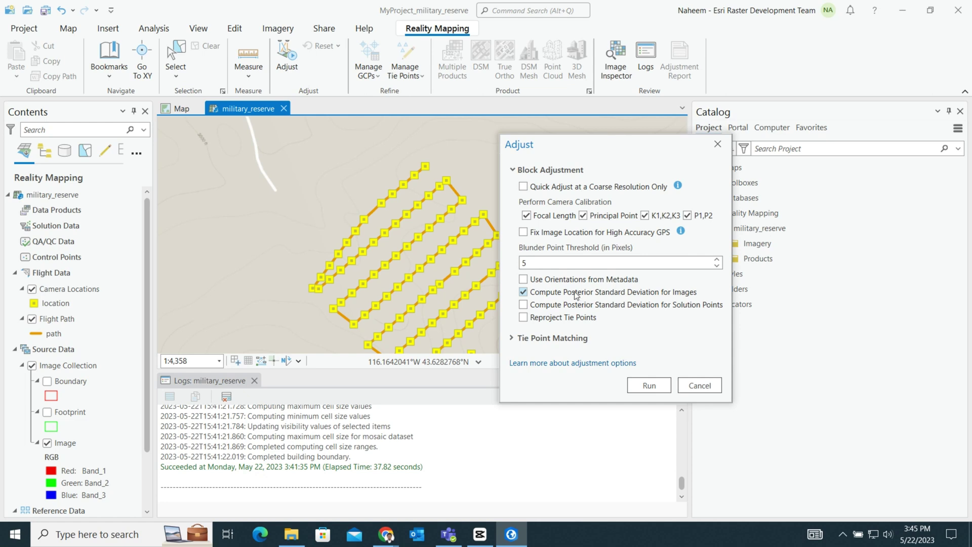
click(524, 280)
click(552, 337)
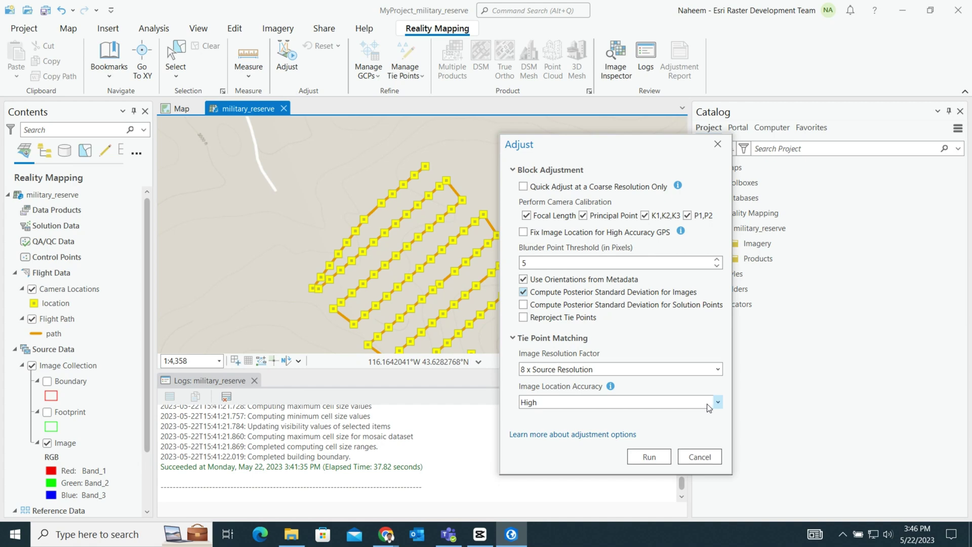
click(648, 456)
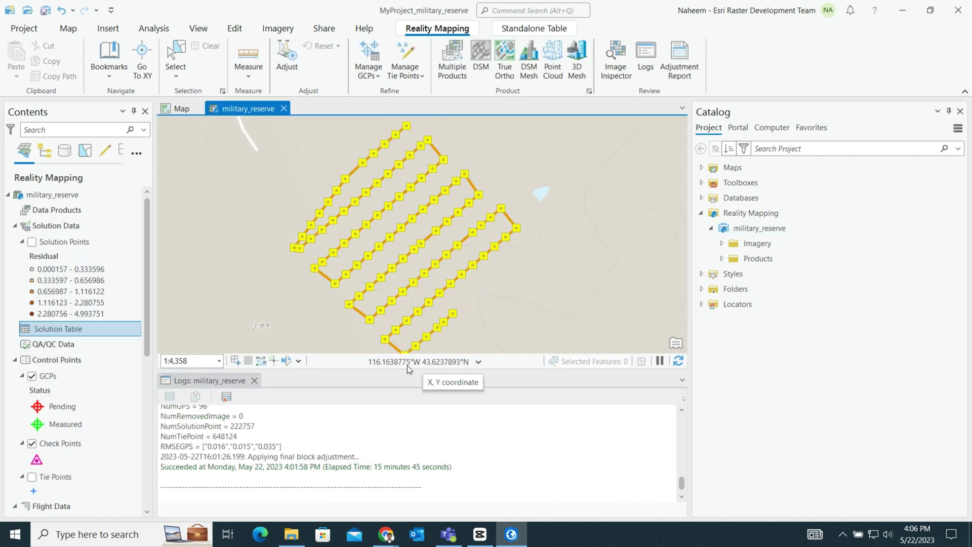
Enlarge the log to review the adjustment's reprojection error, tie point count and elapsed time, temporarily displaying the Tie Points layer on the map
drag(407, 369, 413, 322)
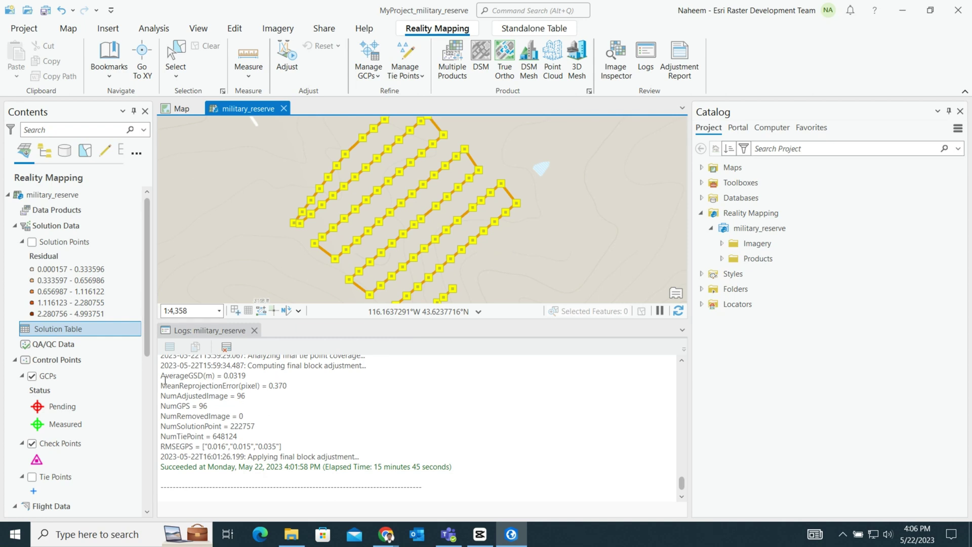
drag(163, 384, 301, 390)
click(277, 409)
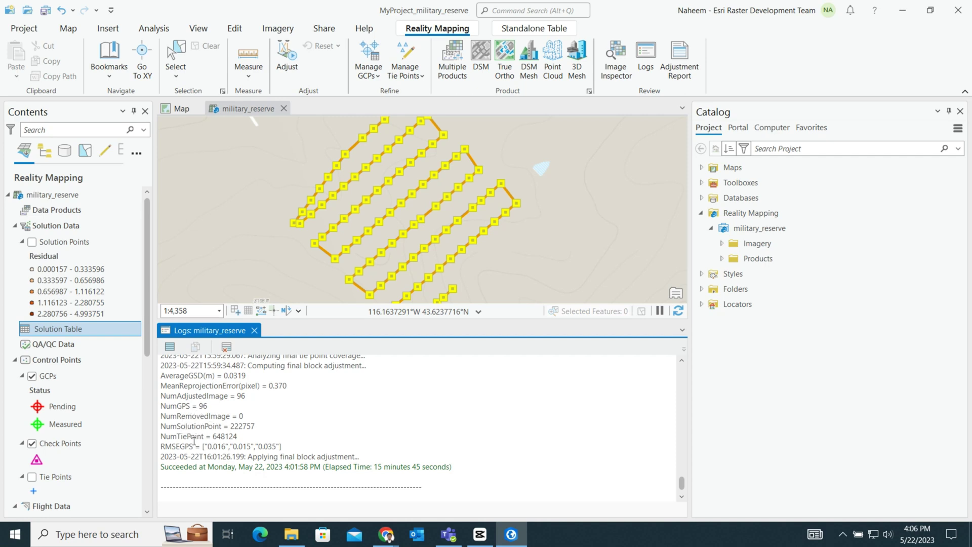
drag(213, 436, 239, 436)
click(259, 436)
click(32, 477)
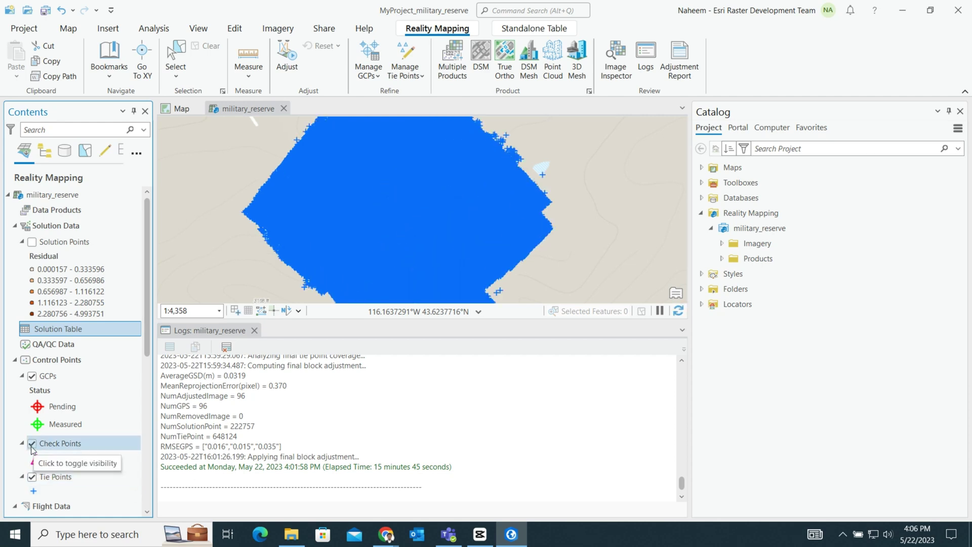
click(31, 477)
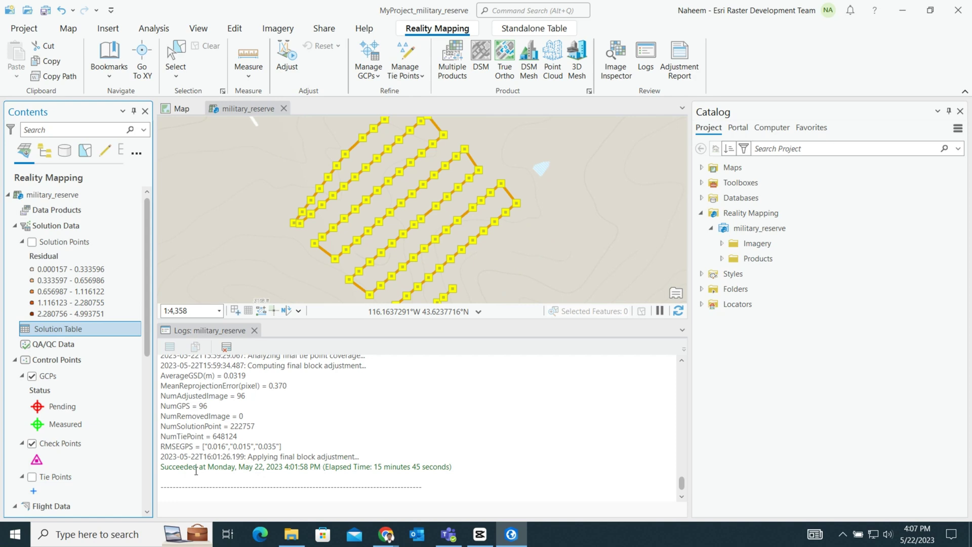
drag(369, 466, 440, 466)
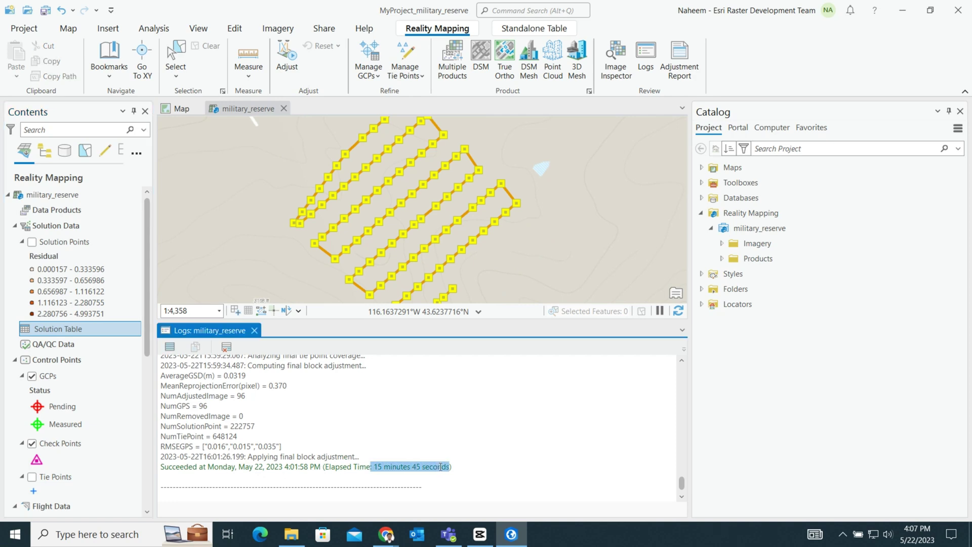
click(339, 430)
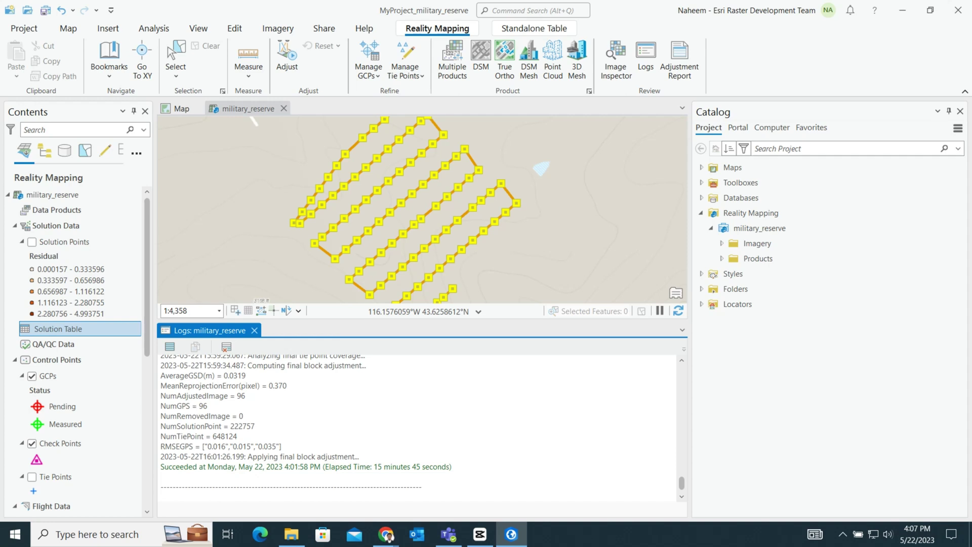
key(alt+Tab)
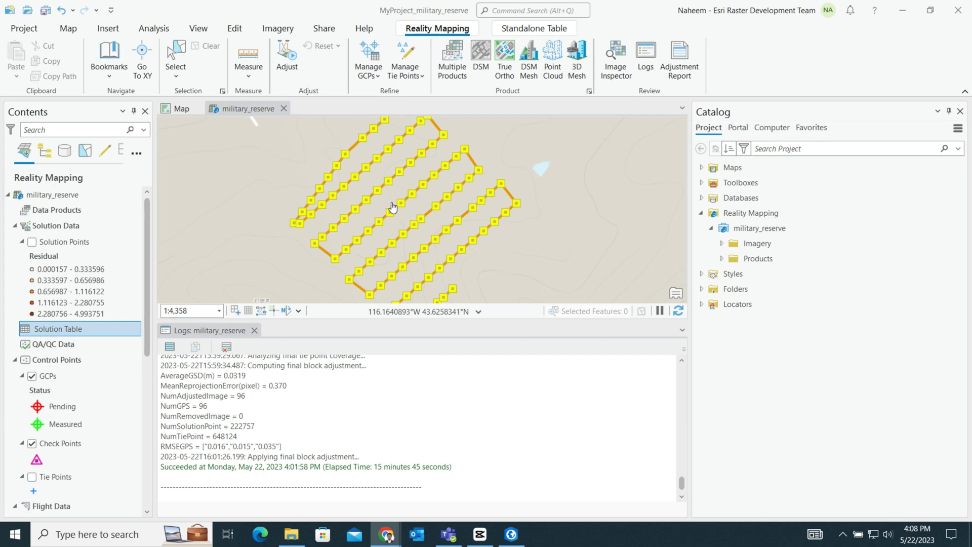
drag(384, 210, 374, 201)
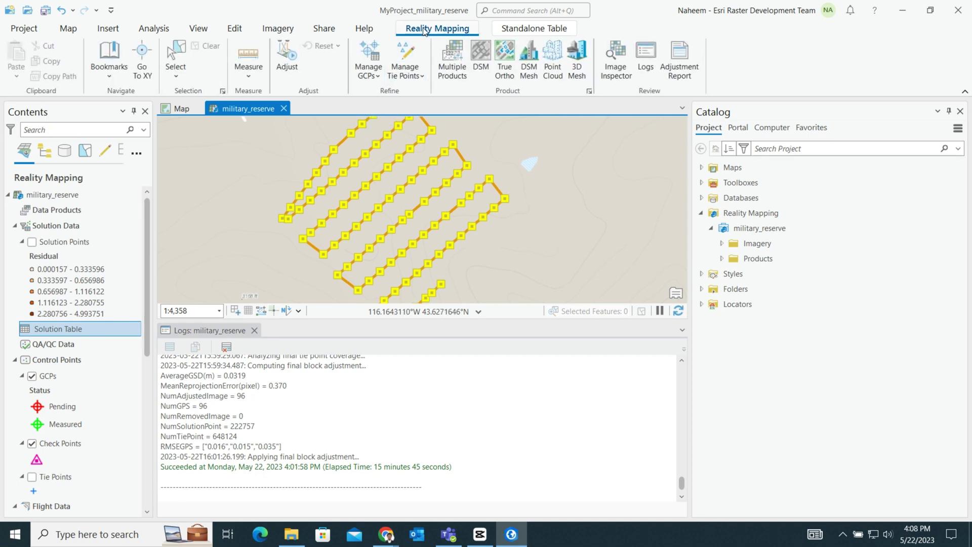
Start a GCP import and choose gcp_points_20220401_wgs84.csv from data\Processing in Reality_Mapping_military_reserve as the GCP file
click(376, 77)
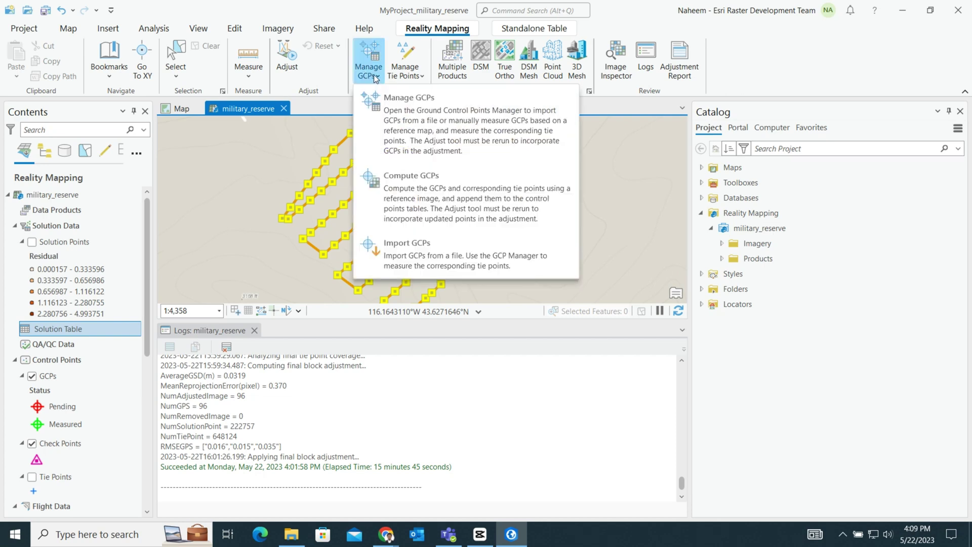
click(420, 253)
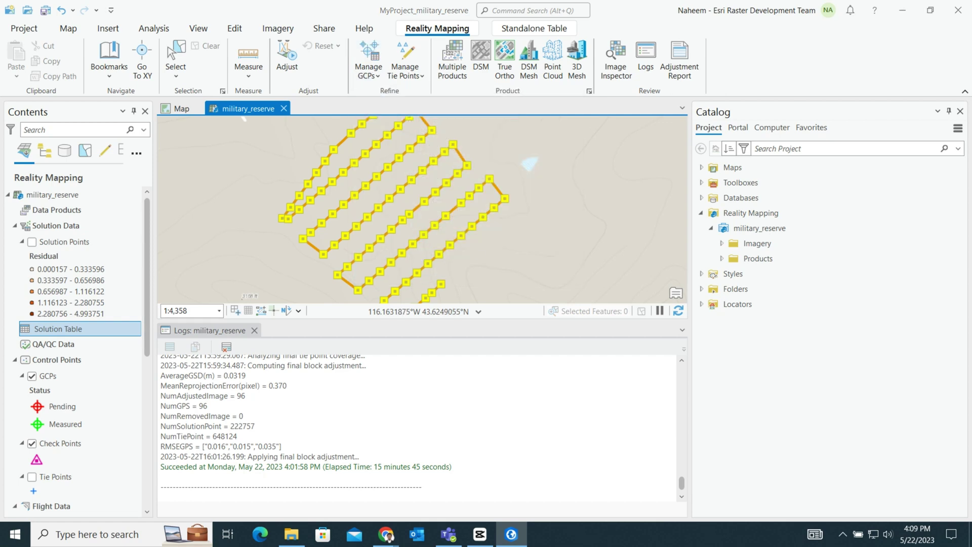
drag(764, 115, 443, 101)
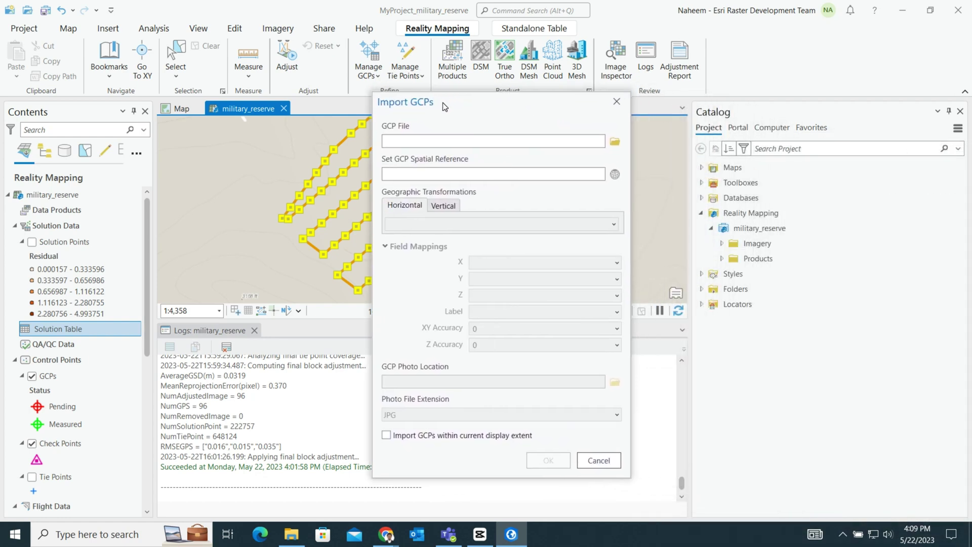
click(614, 142)
click(225, 173)
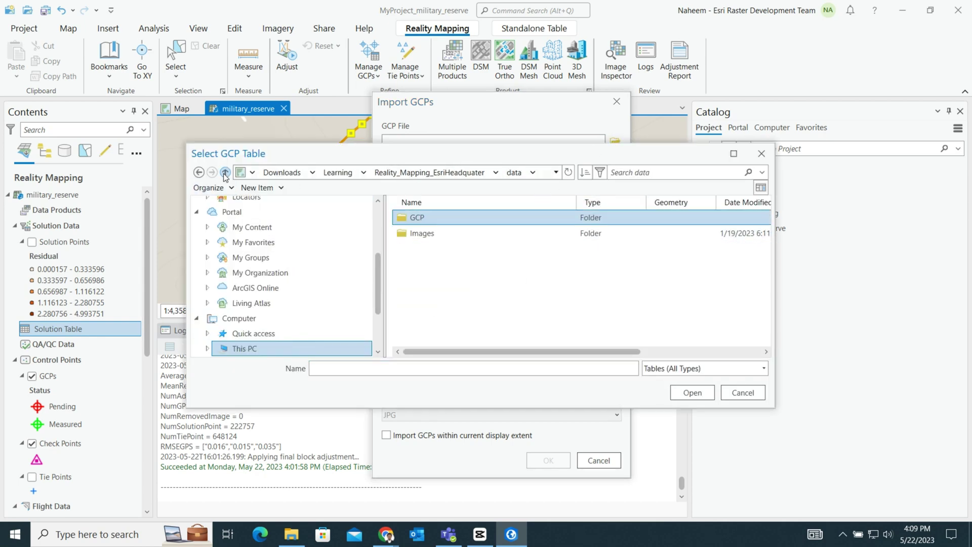
click(226, 173)
click(225, 172)
double_click(485, 250)
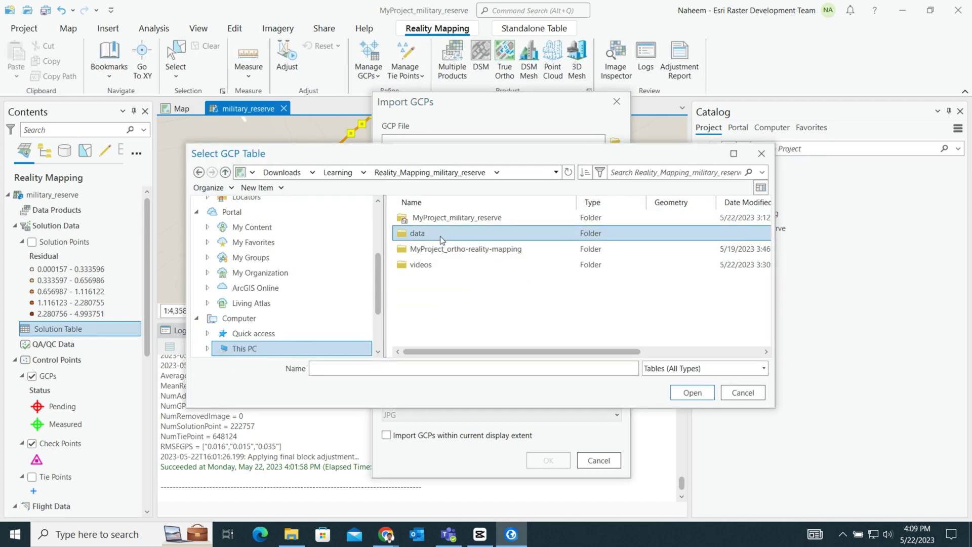
double_click(440, 234)
double_click(448, 219)
click(480, 249)
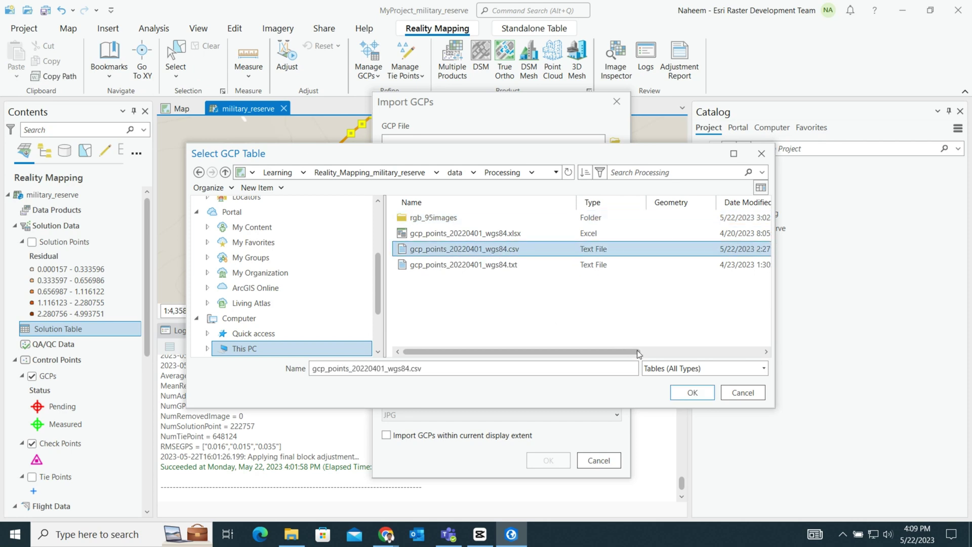
click(692, 393)
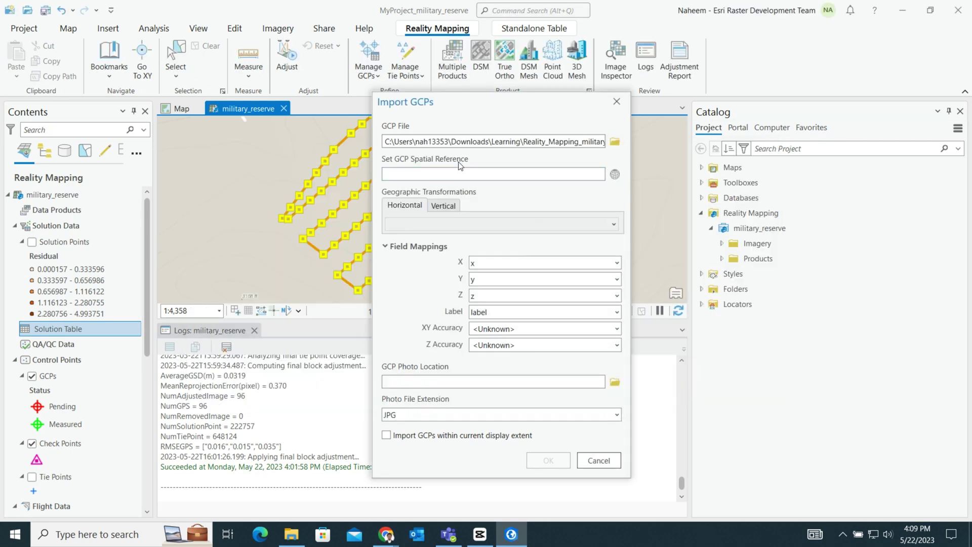
Set the GCPs' horizontal spatial reference to the WGS 1984 geographic coordinate system from the World group
click(613, 176)
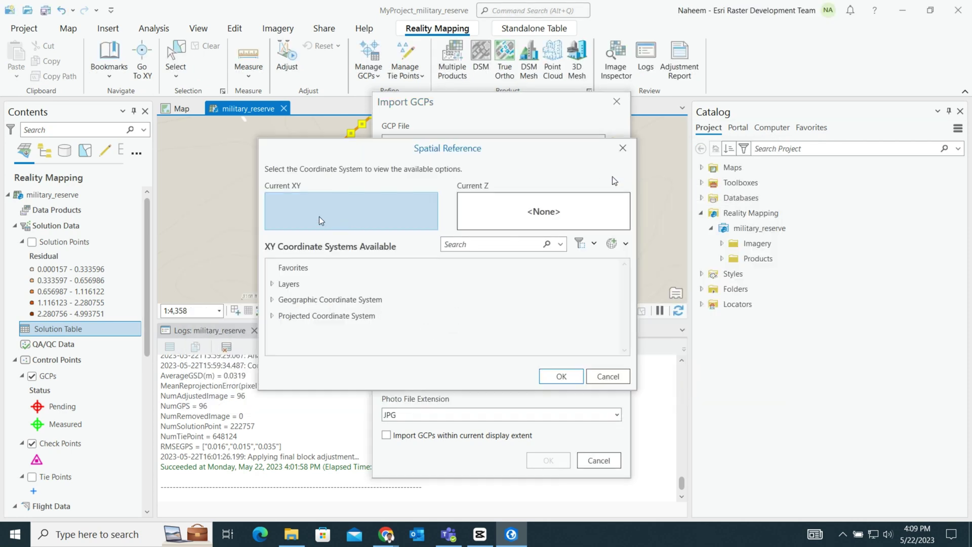
click(273, 300)
scroll(308, 325, down, 3)
click(283, 347)
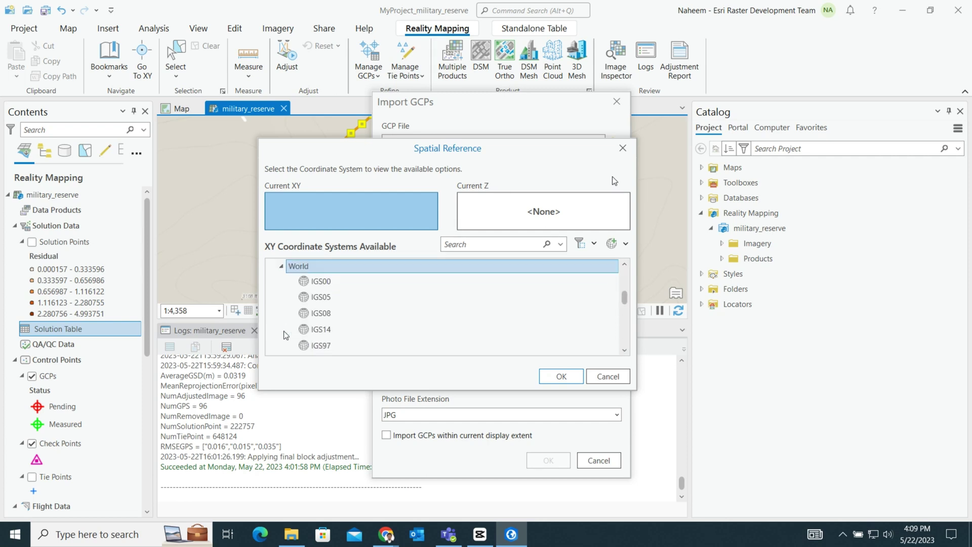
scroll(314, 314, down, 10)
click(421, 337)
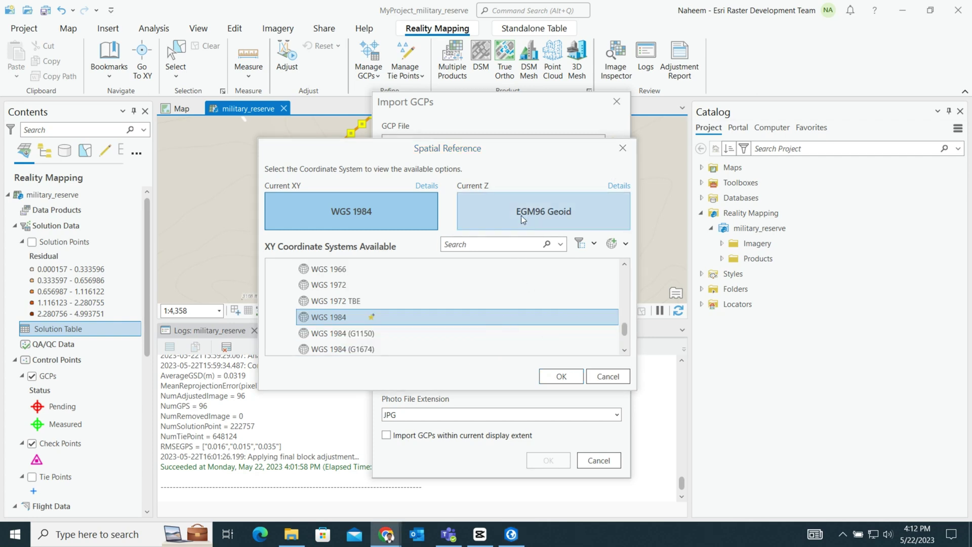
Set the GCPs' vertical coordinate system to the ellipsoidal-based WGS 1984 and accept the spatial reference
click(523, 220)
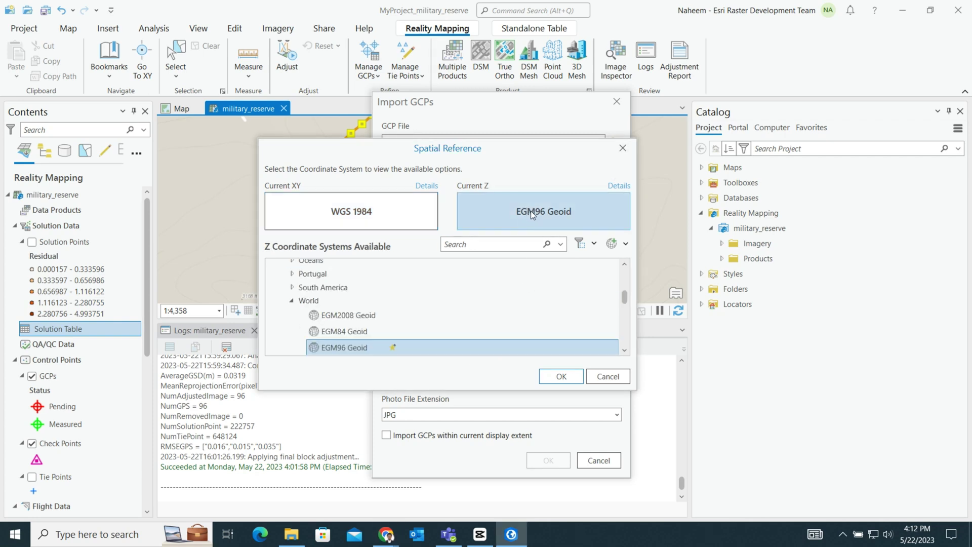
click(293, 307)
scroll(300, 294, up, 5)
click(281, 325)
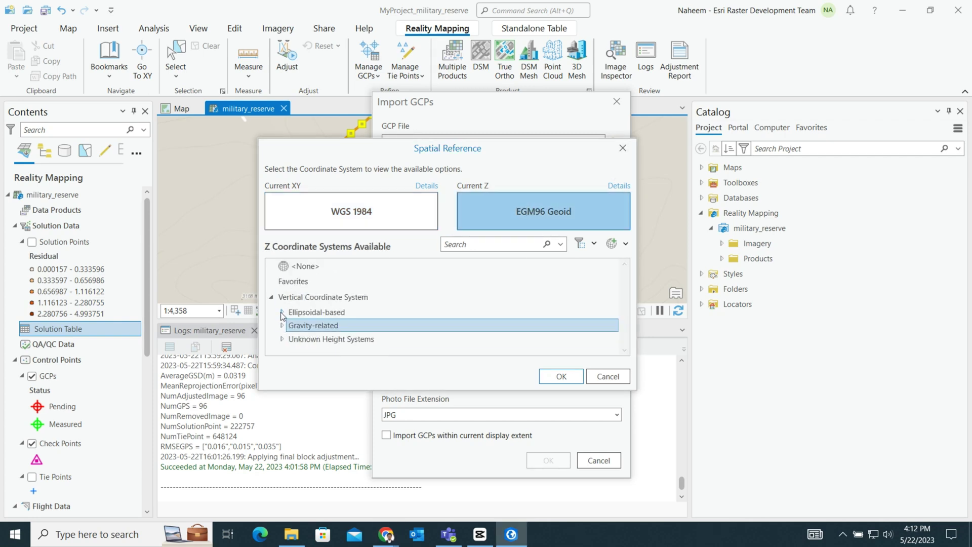
click(282, 312)
scroll(289, 311, down, 3)
click(292, 319)
scroll(365, 318, down, 4)
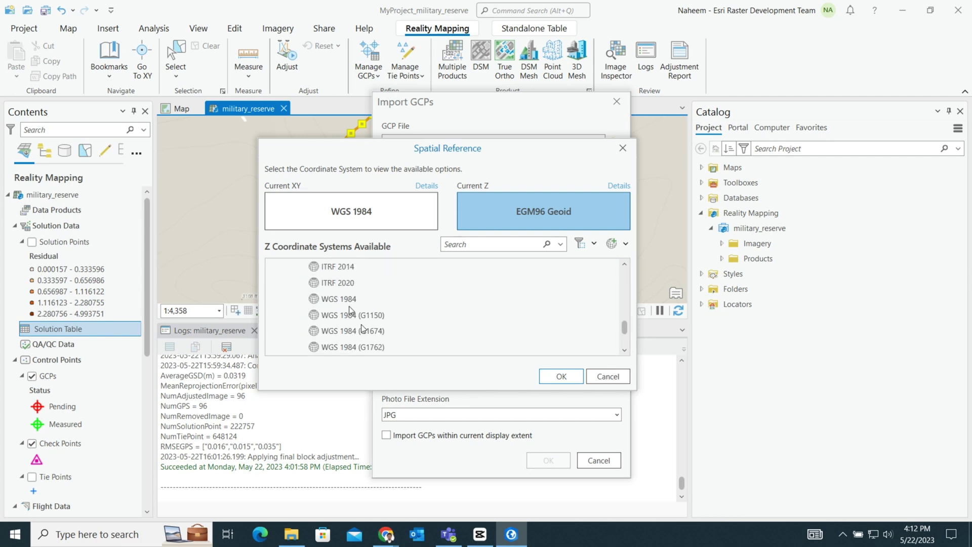
click(348, 307)
click(561, 376)
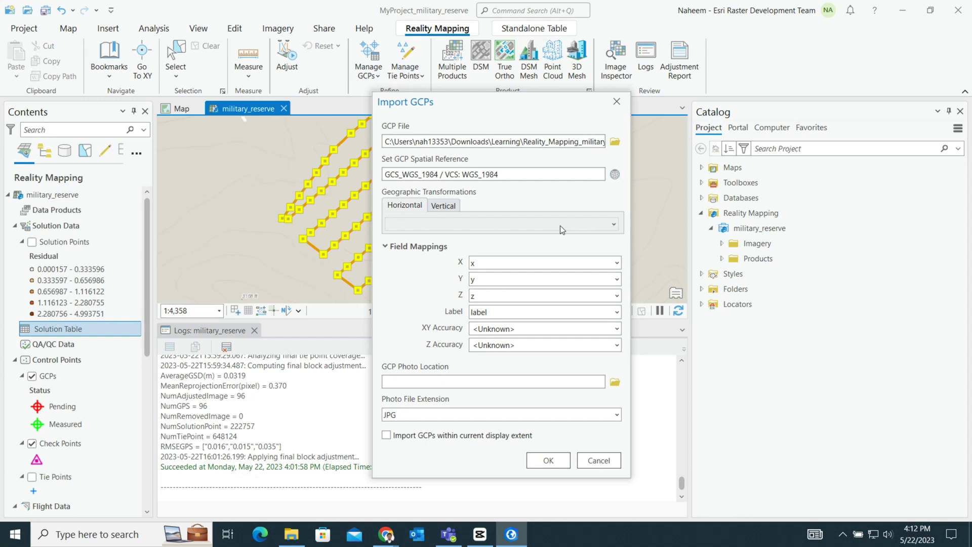
Check the geographic transformations and field mappings, keep x, y, z and label, and import the GCPs
click(442, 208)
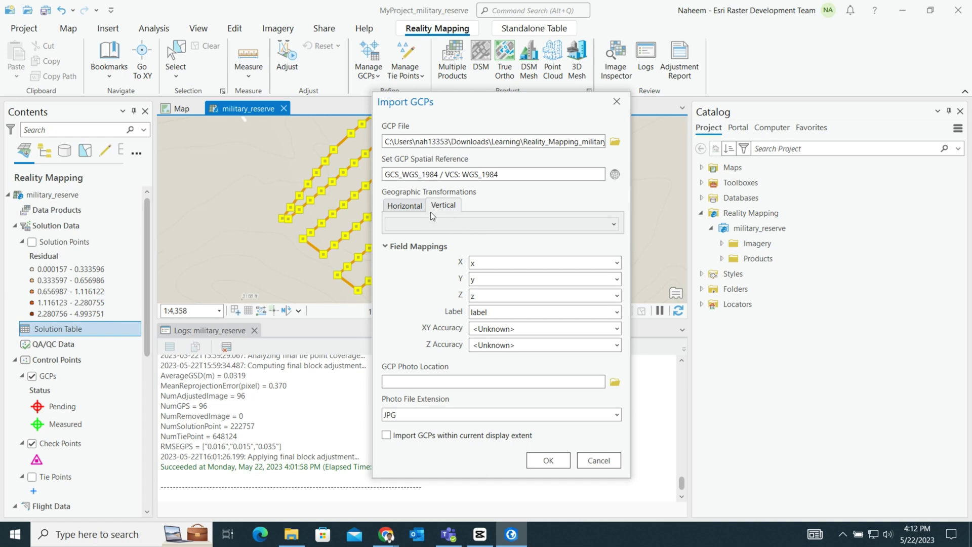
click(410, 206)
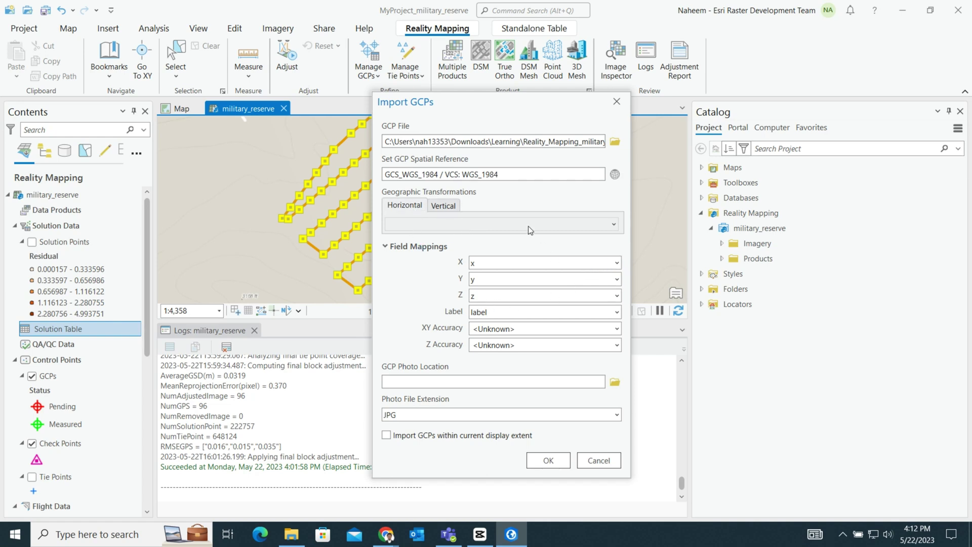
click(618, 263)
click(557, 293)
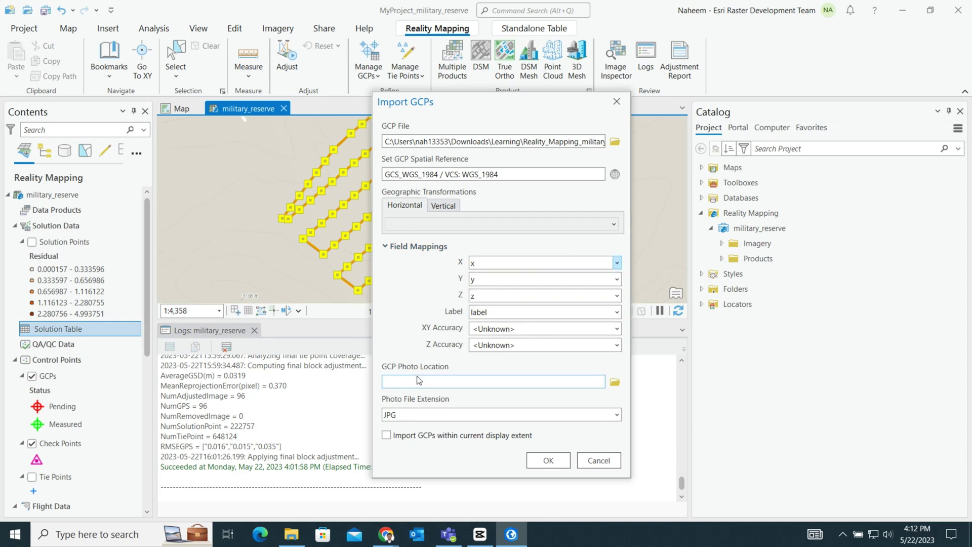
click(549, 460)
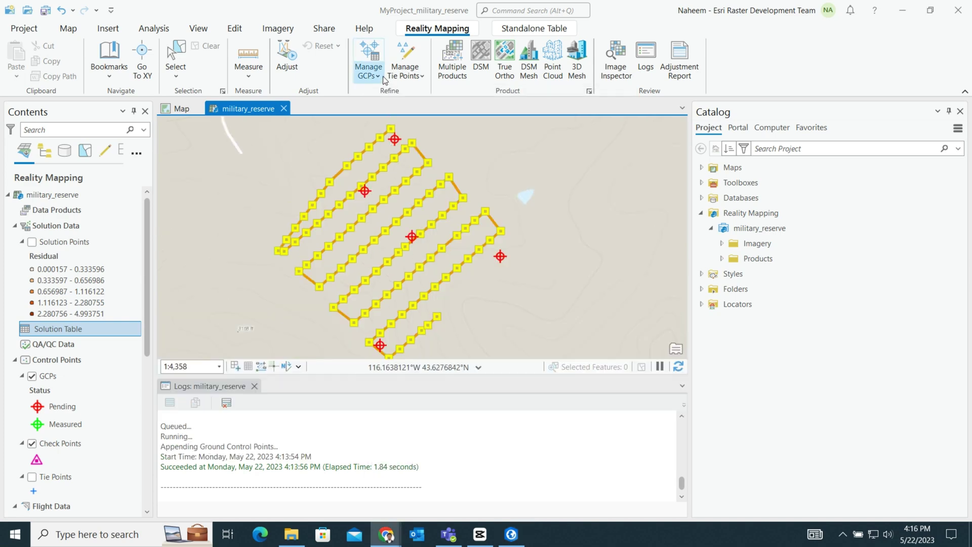
Open the GCP Manager, widen it, select the first control point and enlarge its image viewer
click(382, 76)
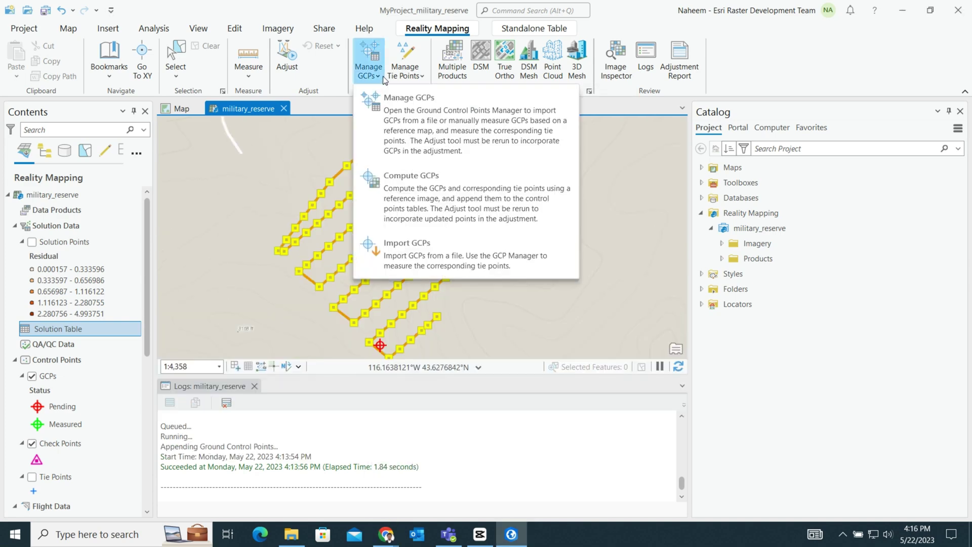
click(407, 129)
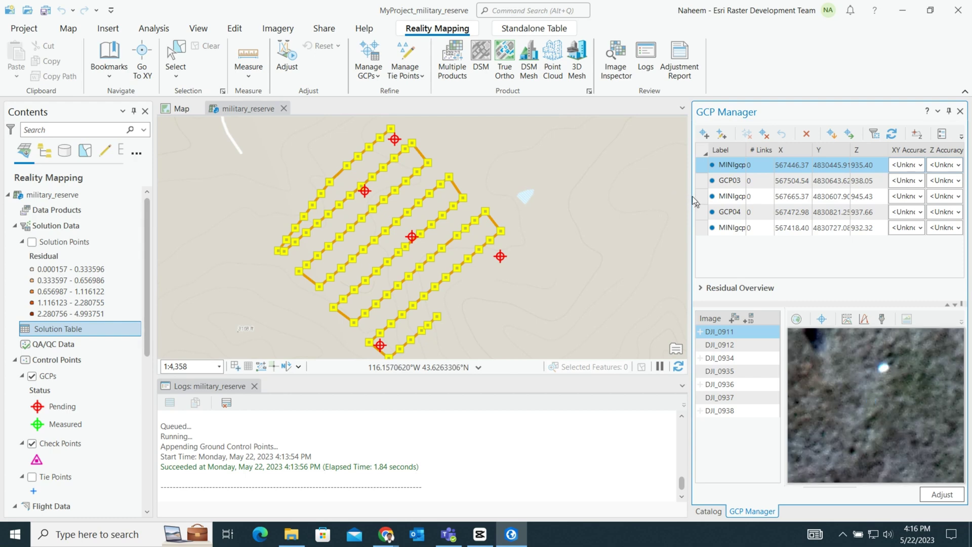
drag(690, 199, 665, 199)
click(701, 167)
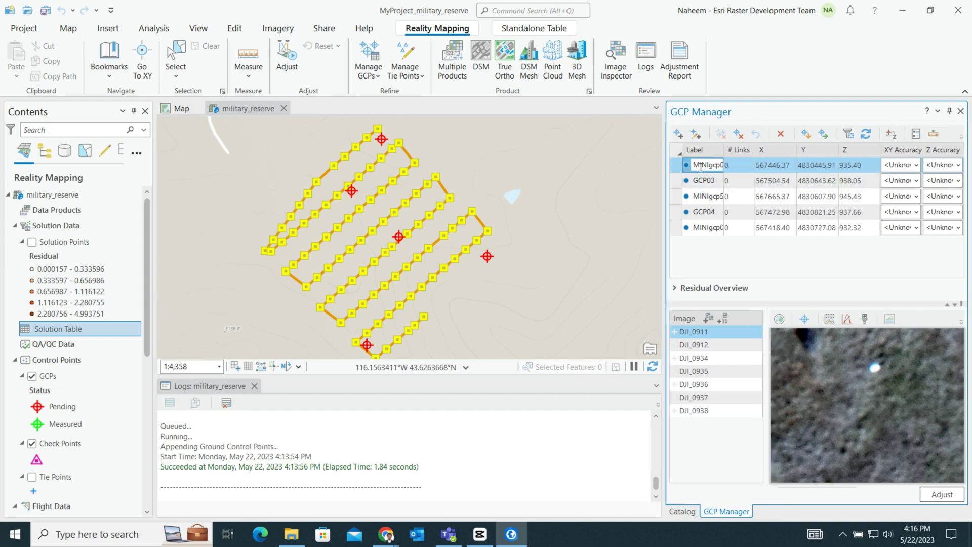
click(738, 261)
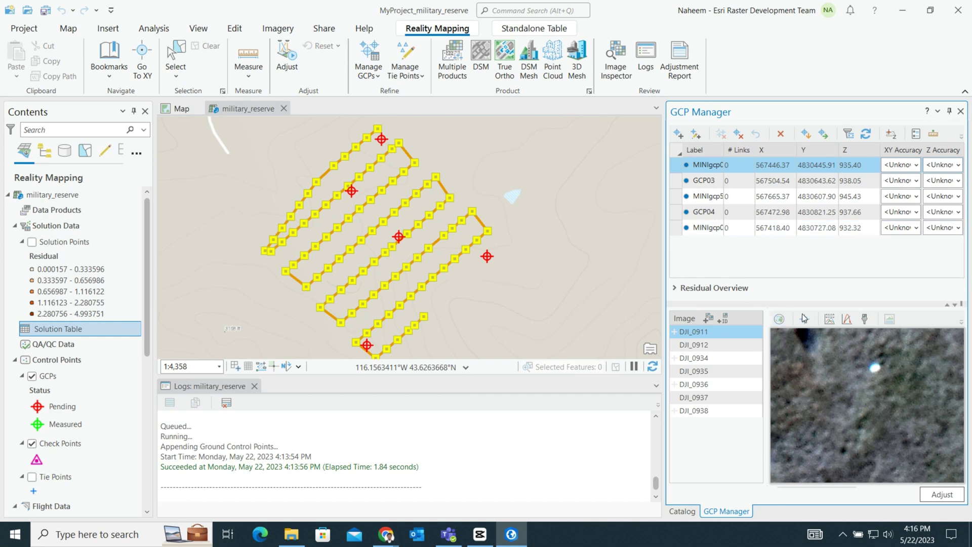
drag(830, 303, 815, 253)
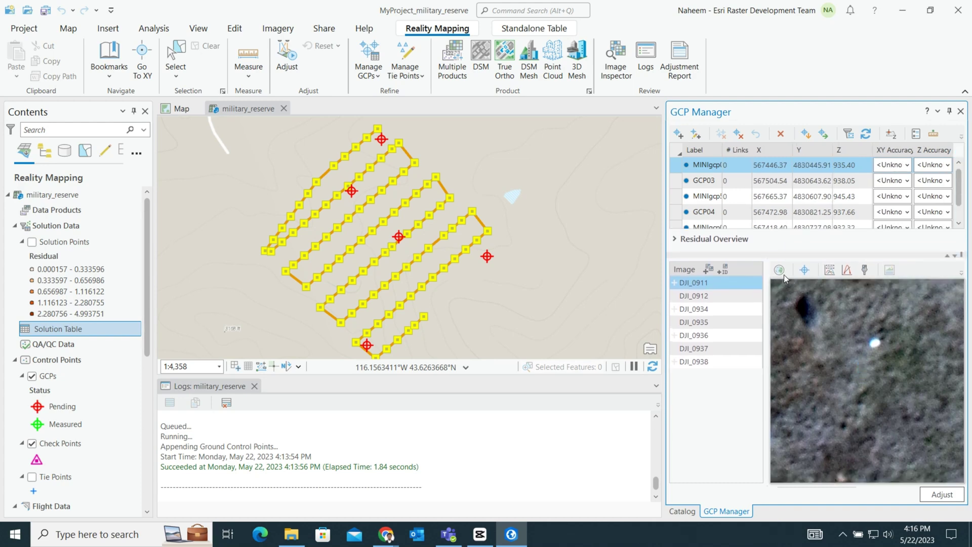
Measure the first GCP at the centre of its white marker in image DJI_0911, with DRA enabled for the image display
click(679, 135)
drag(845, 351, 804, 388)
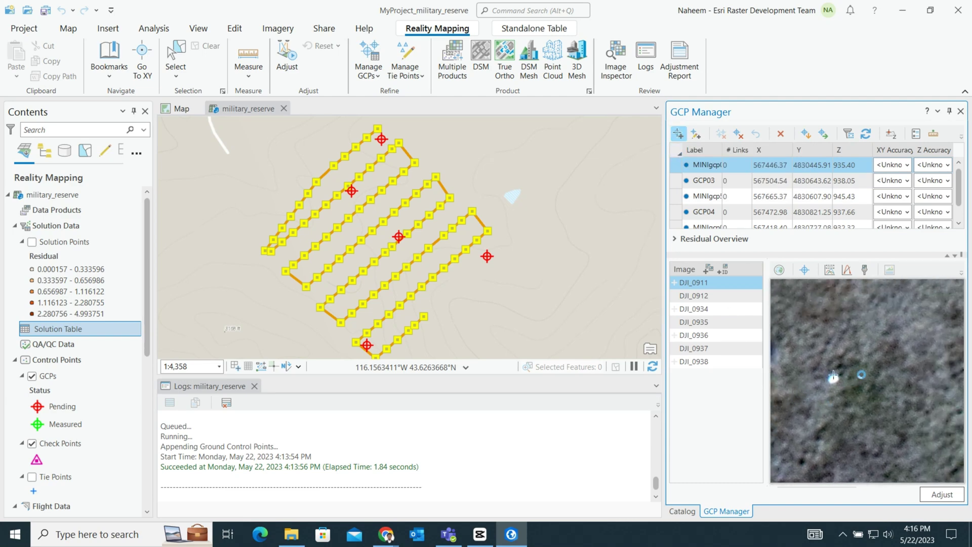
scroll(834, 375, down, 2)
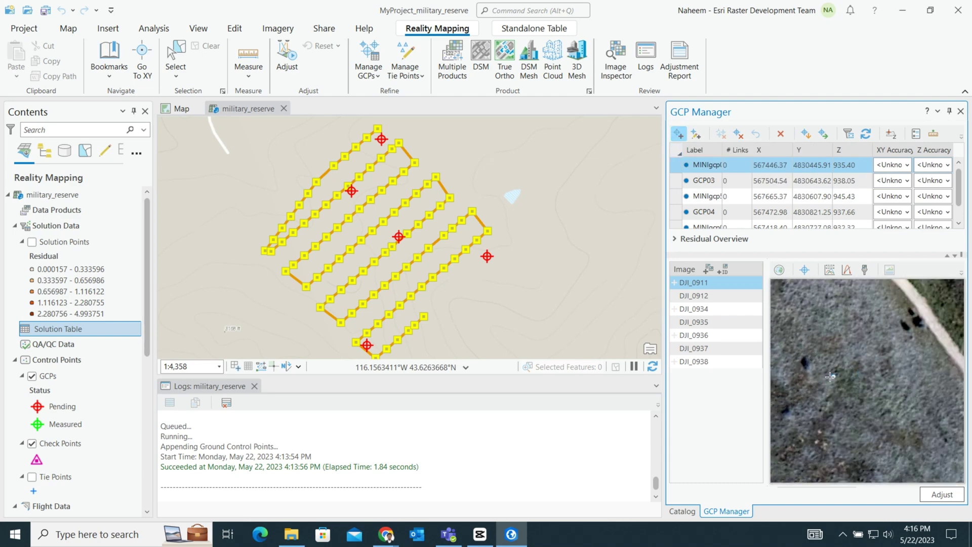
scroll(831, 375, up, 2)
scroll(831, 377, up, 1)
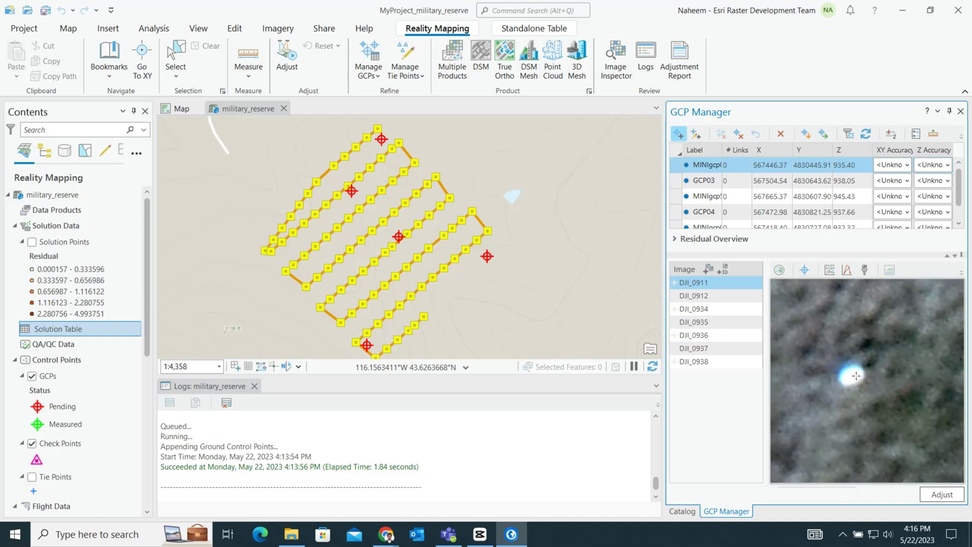
click(830, 270)
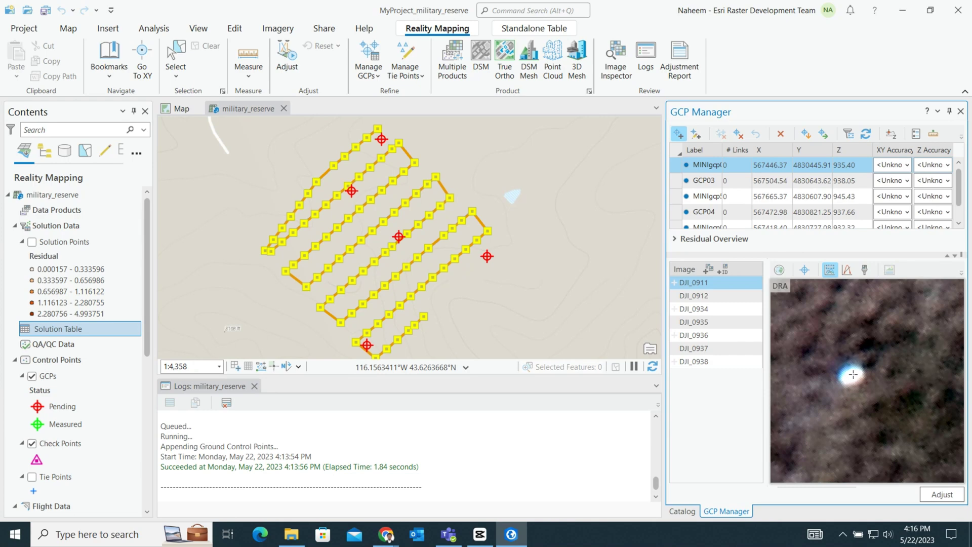
click(853, 375)
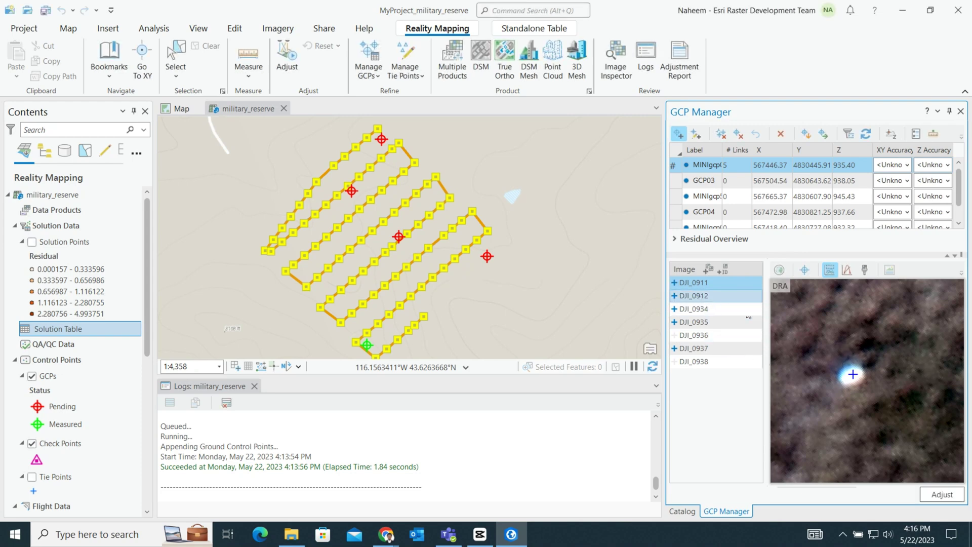
Check the first GCP's tie points in images DJI_0912, DJI_0934 and DJI_0935, add the missing one in DJI_0936, and select GCP03
click(709, 296)
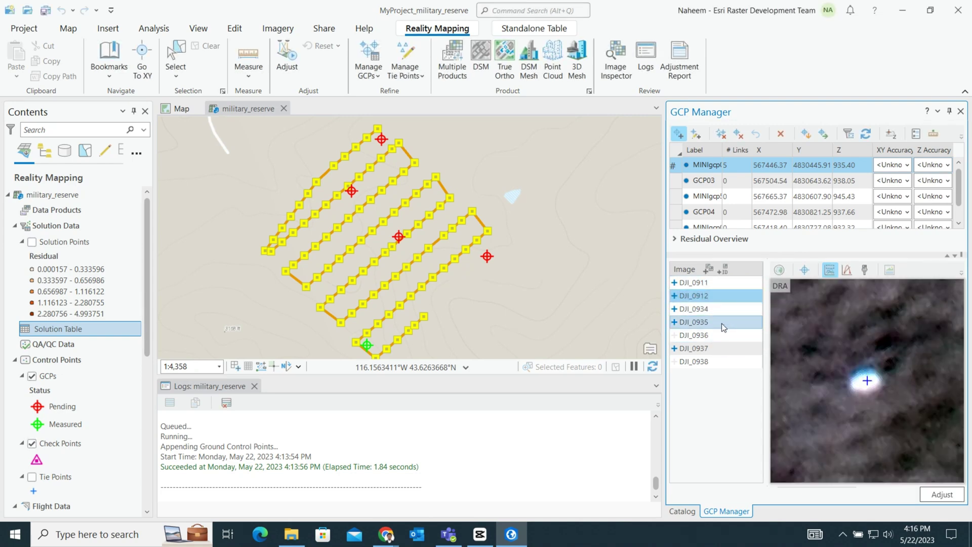
click(705, 310)
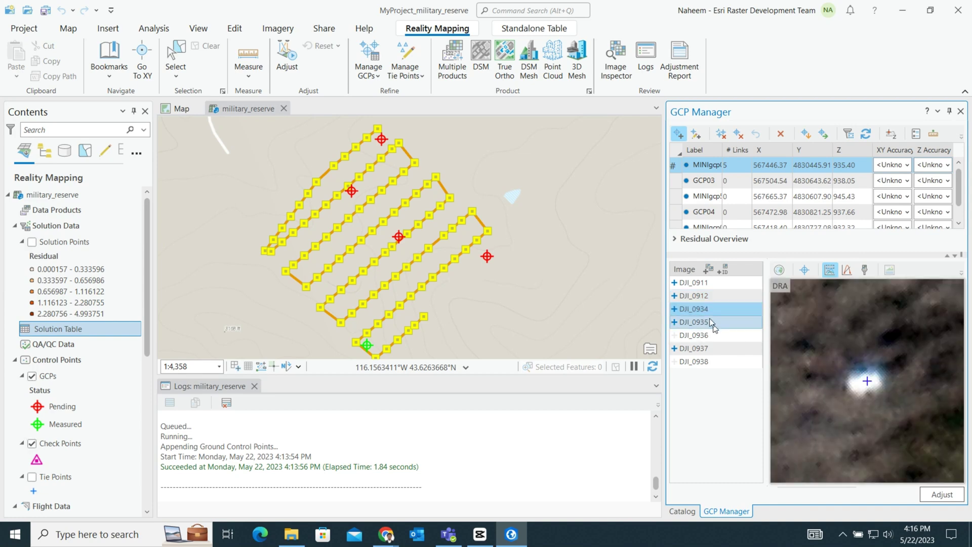
click(706, 320)
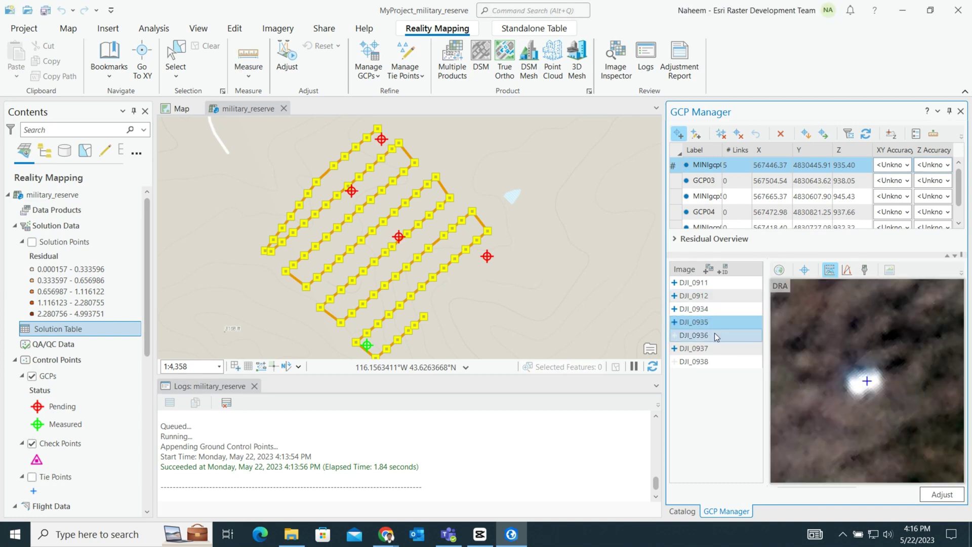
click(714, 334)
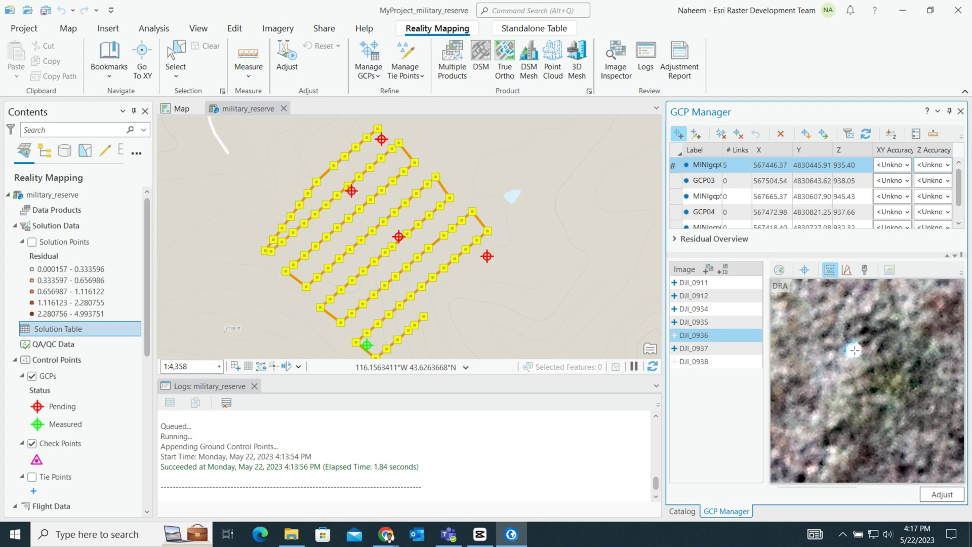
click(852, 350)
click(708, 181)
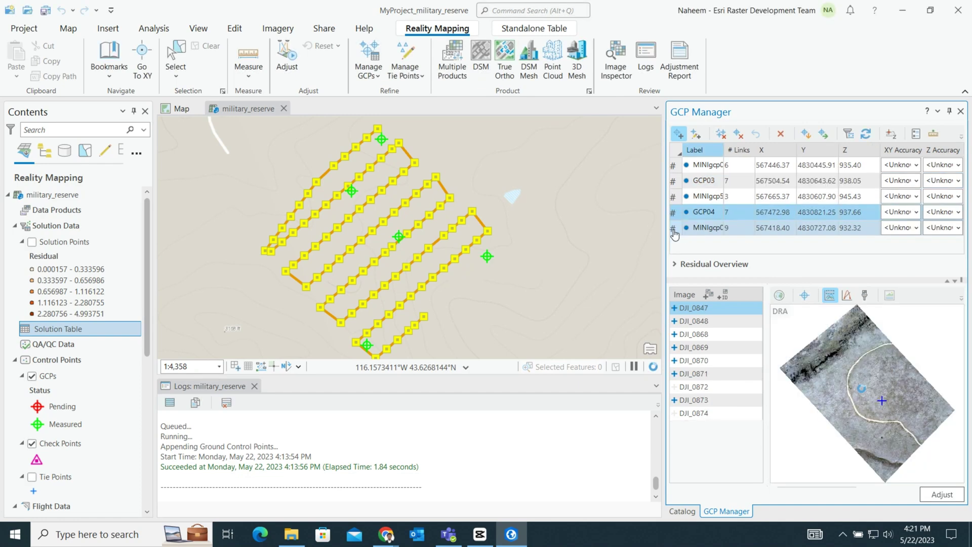
Change the last control point in the GCP list to a check point
click(673, 230)
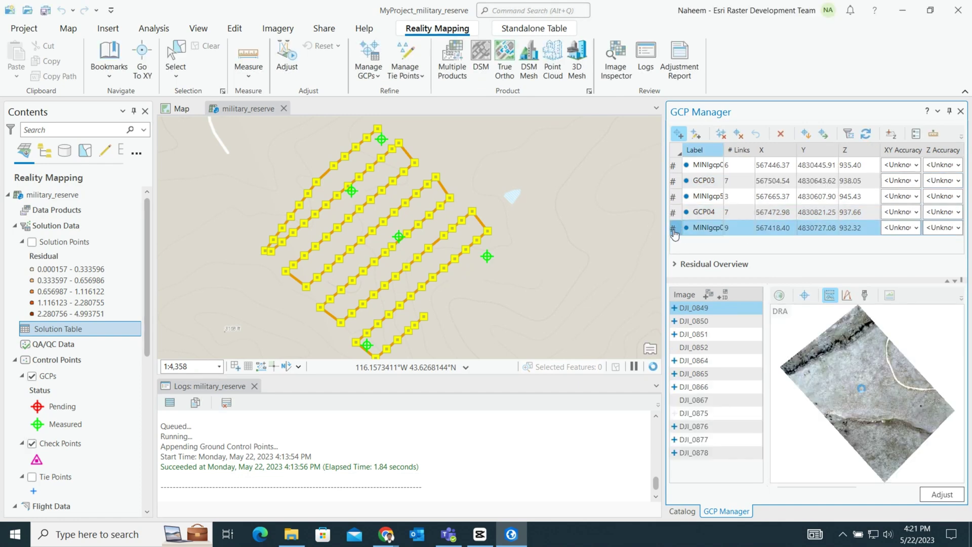
right_click(676, 230)
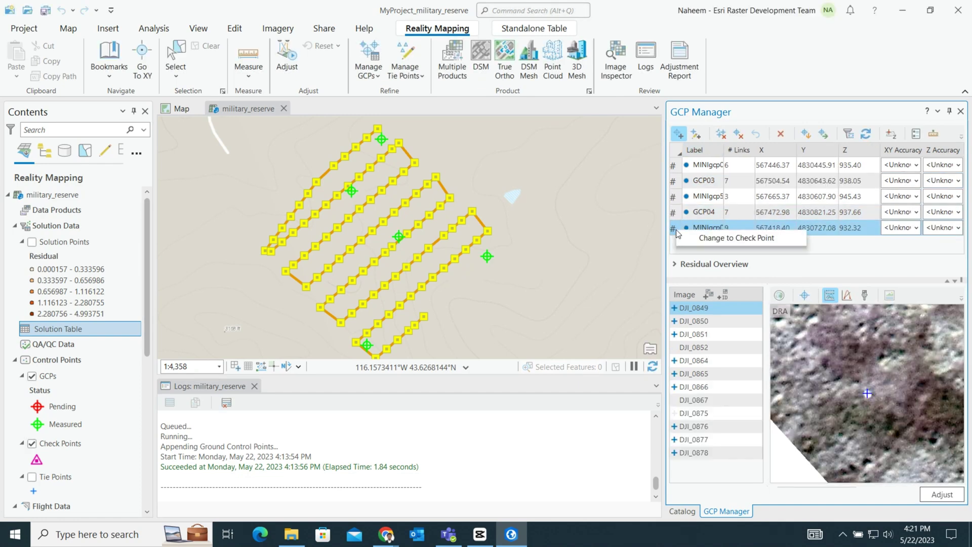
click(730, 239)
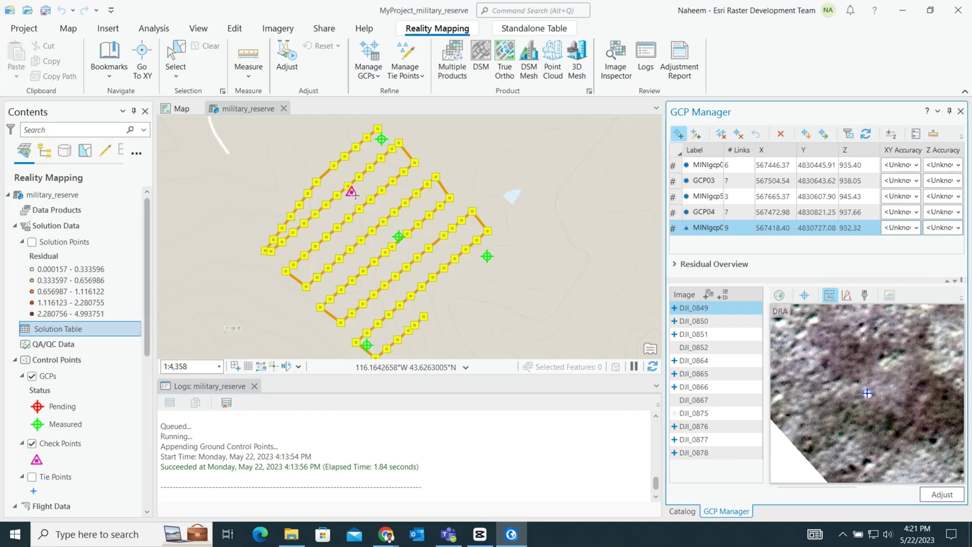
click(674, 229)
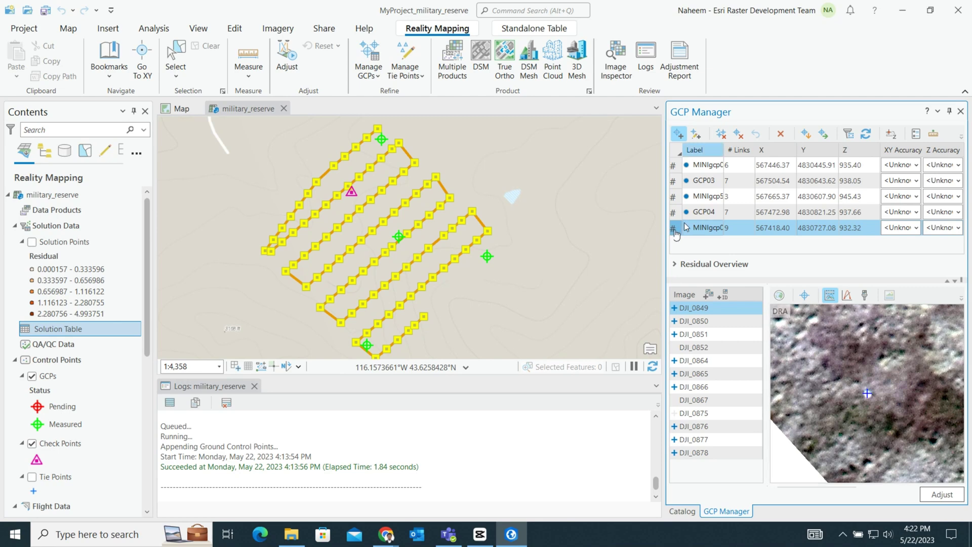
click(676, 231)
Rerun the block adjustment with Use Orientations from Metadata and Compute Posterior Standard Deviation for Images enabled
click(932, 496)
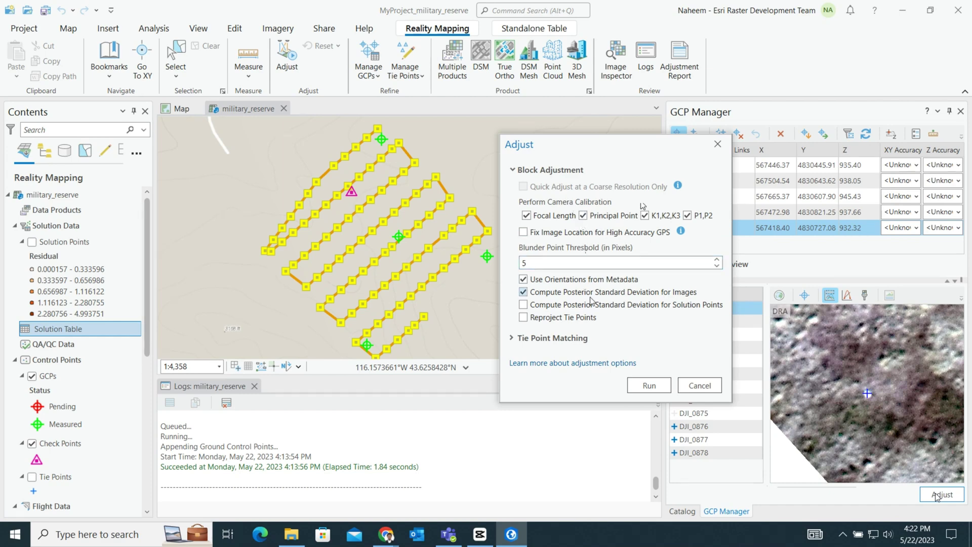
click(650, 383)
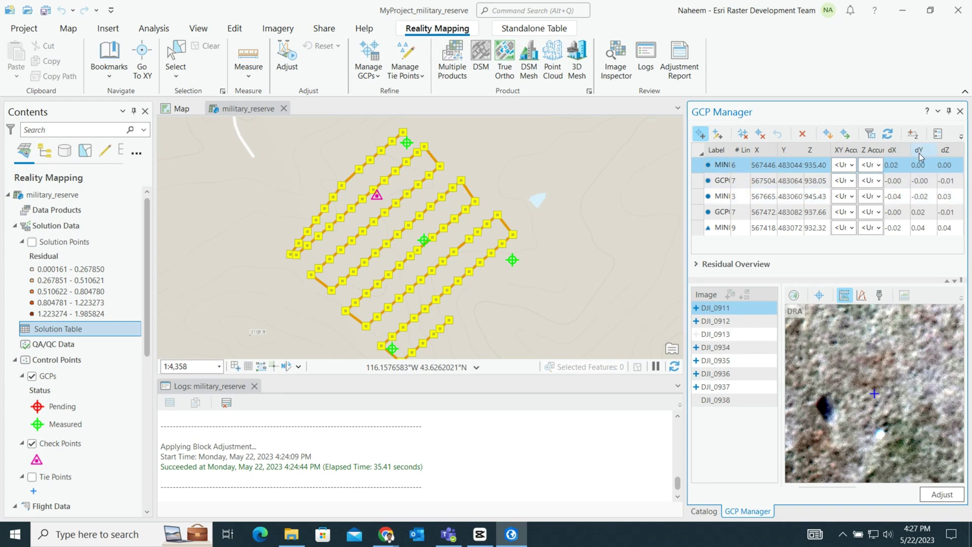
Expand the Residual Overview in the GCP Manager, and examine the adjustment report from its summary down to the overlap map
click(945, 168)
click(696, 266)
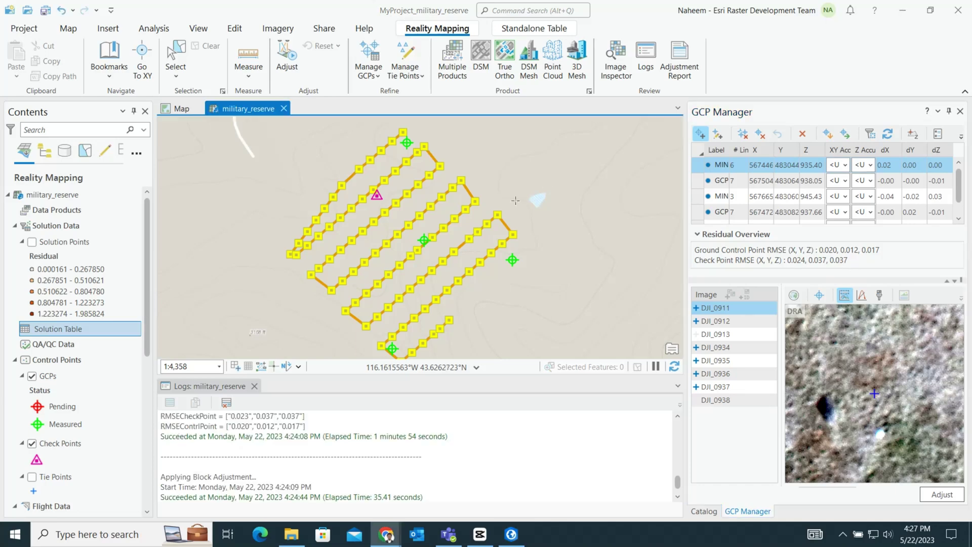
click(678, 58)
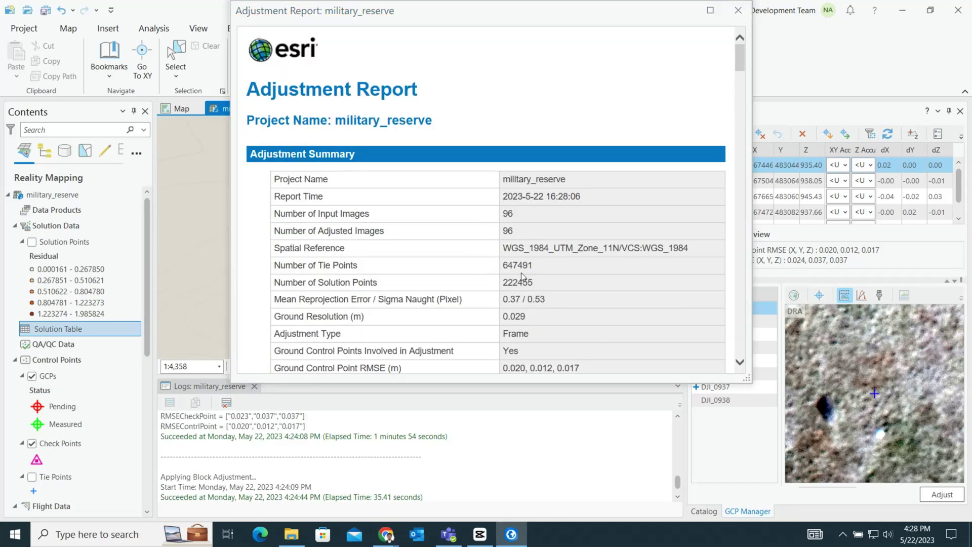
scroll(513, 262, down, 15)
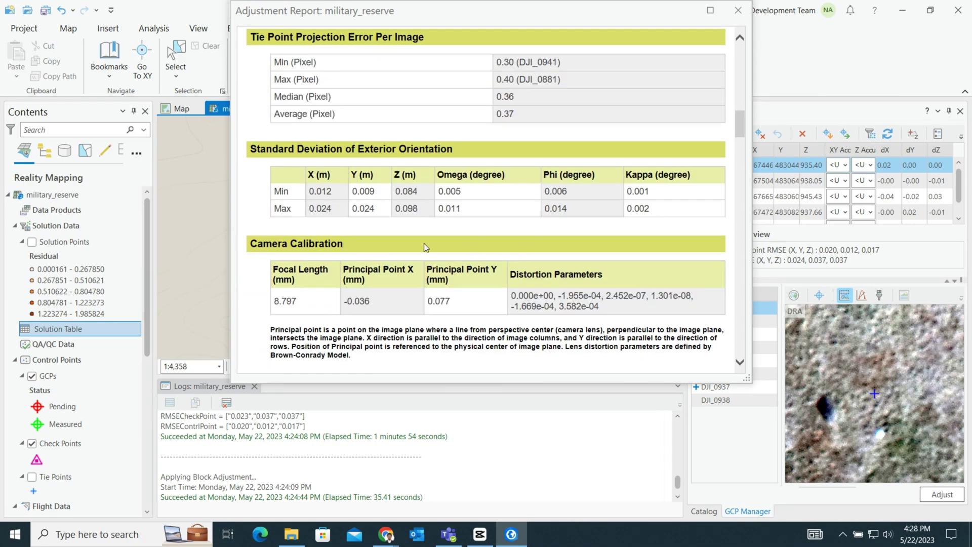
scroll(405, 301, down, 3)
scroll(452, 208, down, 20)
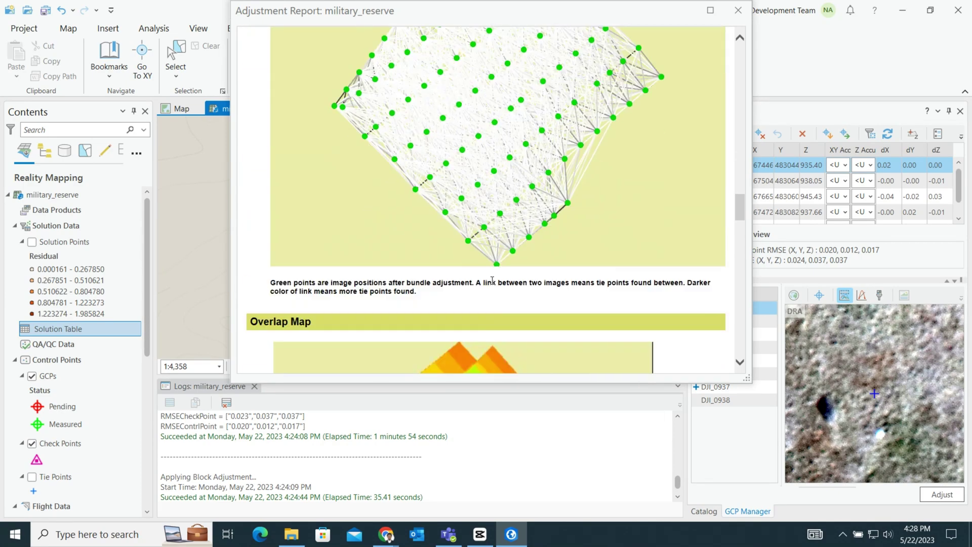
click(738, 10)
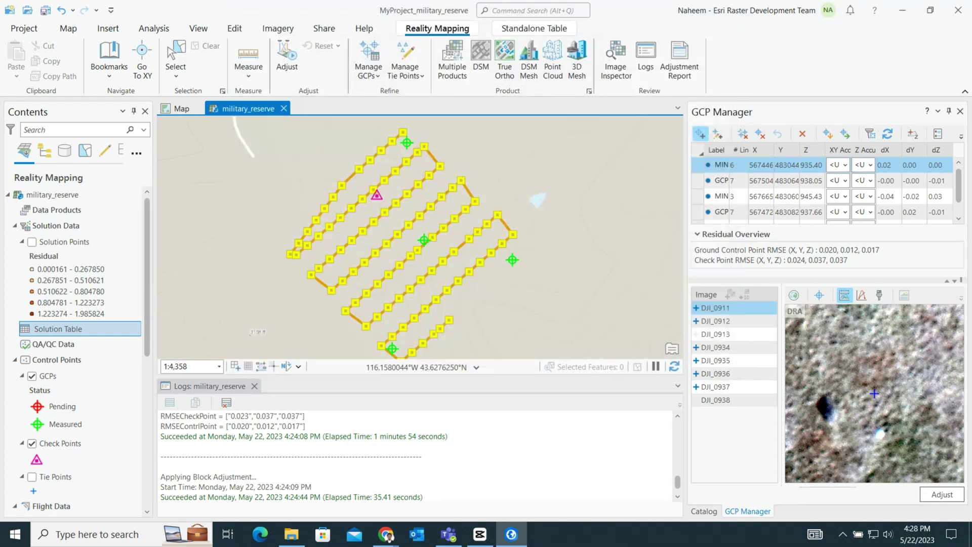
key(alt+Tab)
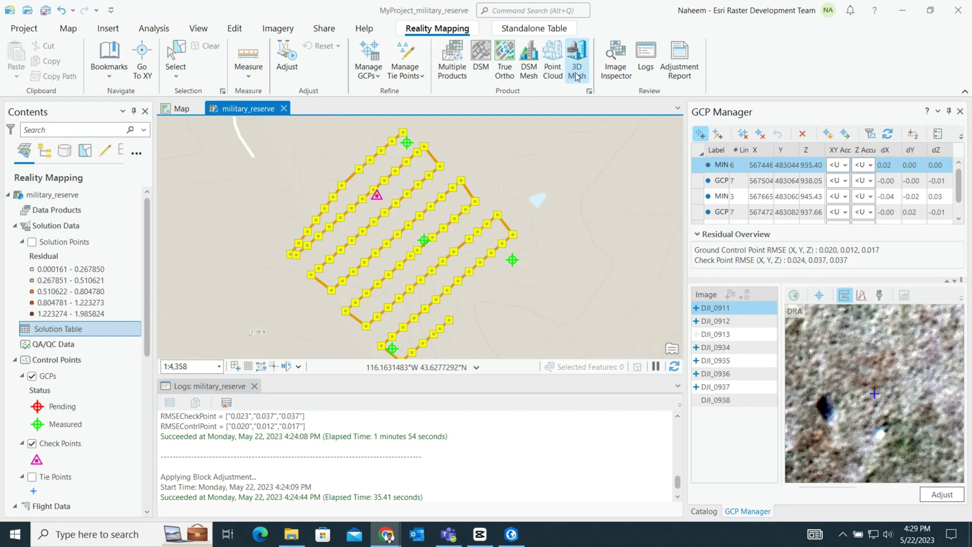
Start generating multiple 2D and 3D products, and enable Apply Global Color Balancing in the shared advanced settings
click(453, 74)
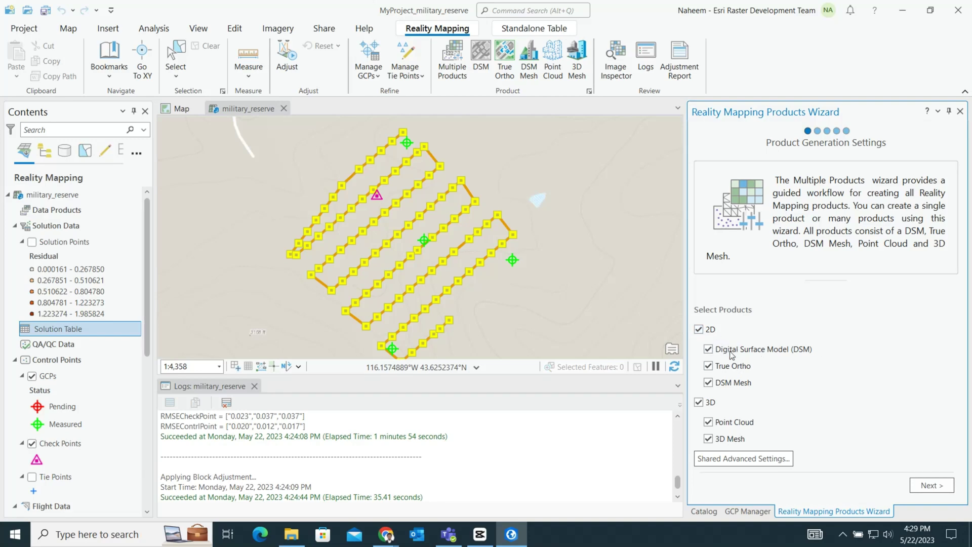
click(759, 459)
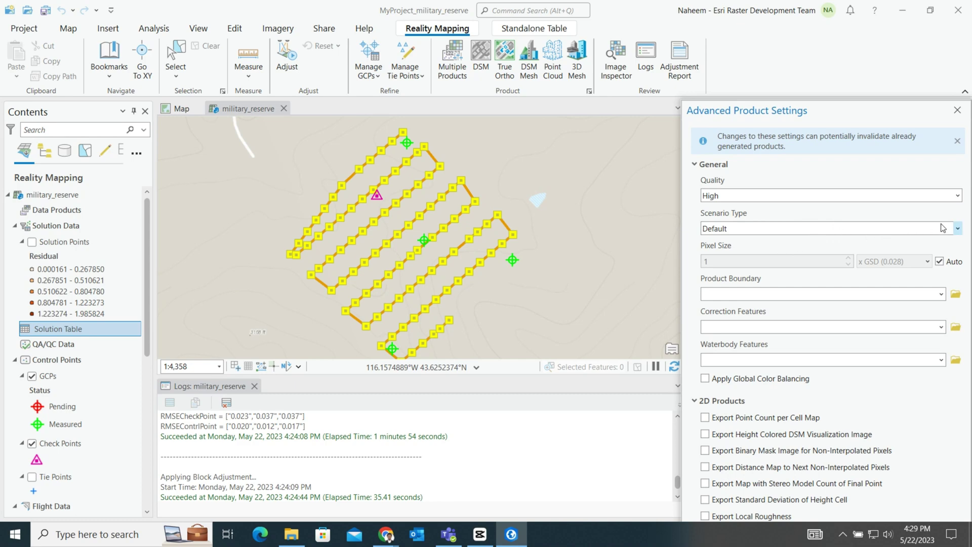
click(958, 229)
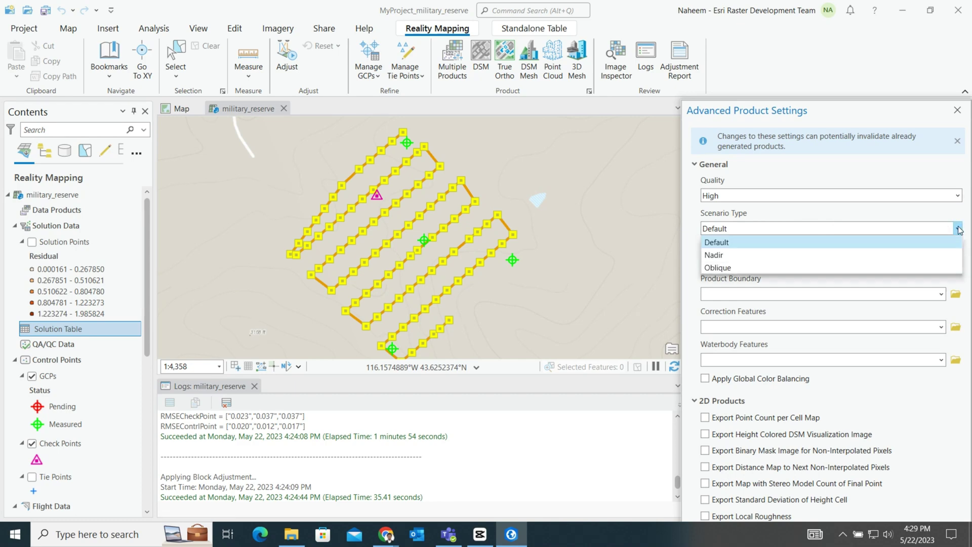
click(960, 230)
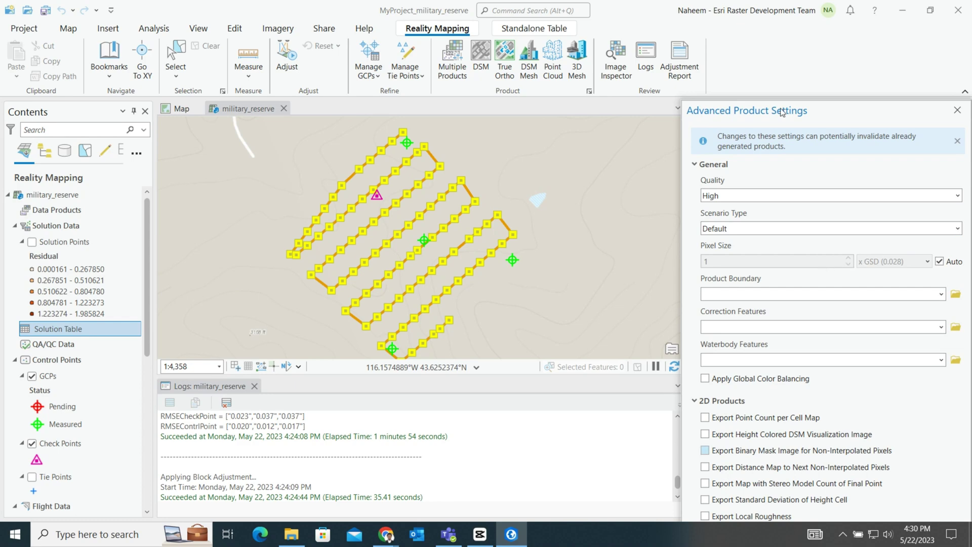
drag(782, 112, 531, 30)
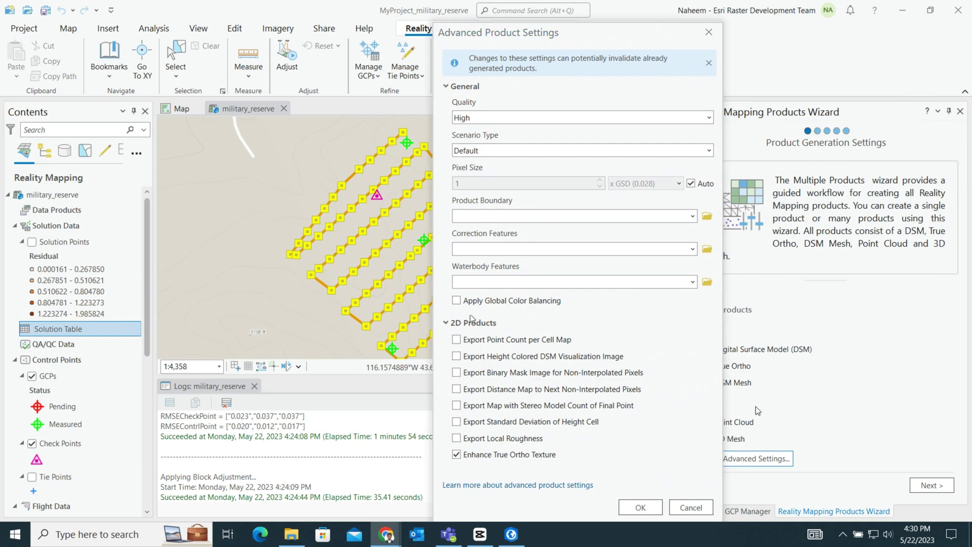
click(456, 302)
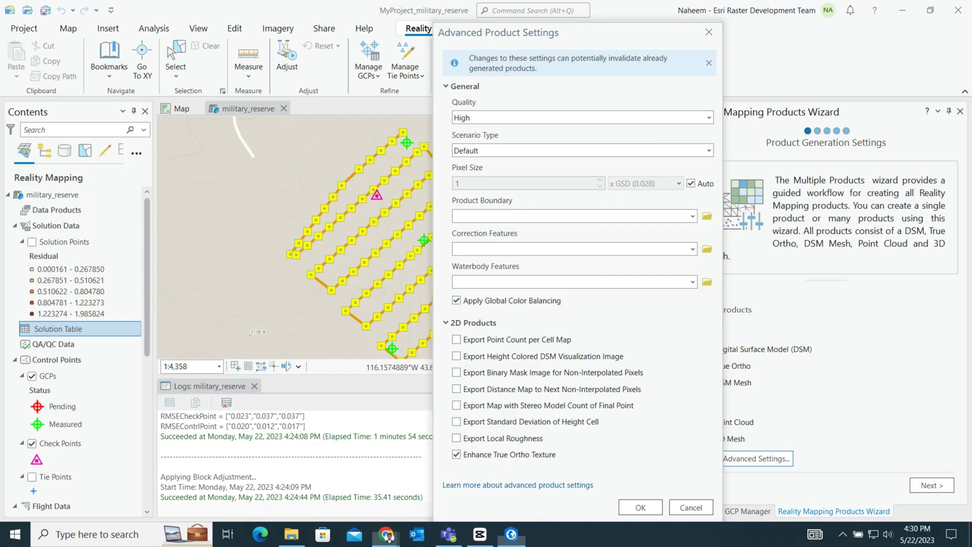
click(639, 506)
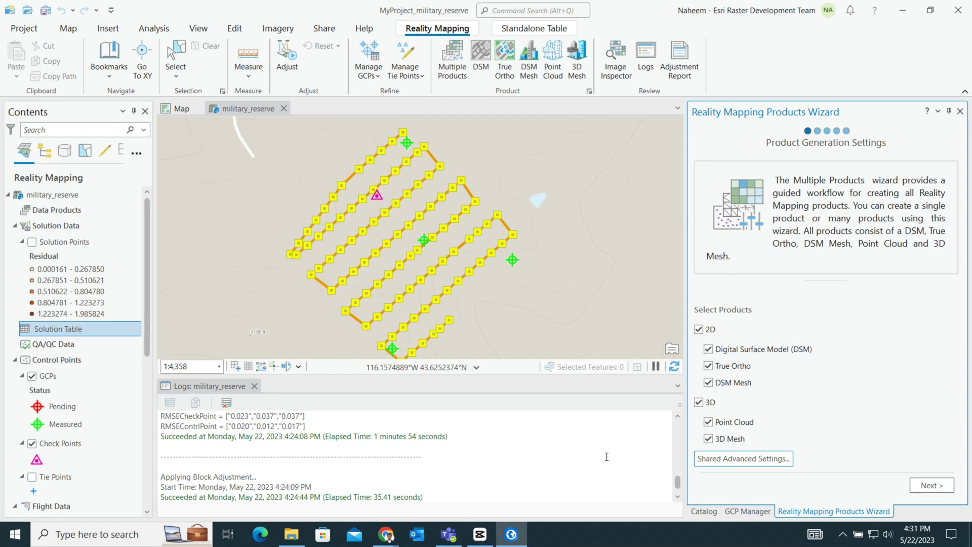
Set the output type to Mosaic for both the DSM and the True Ortho
click(926, 485)
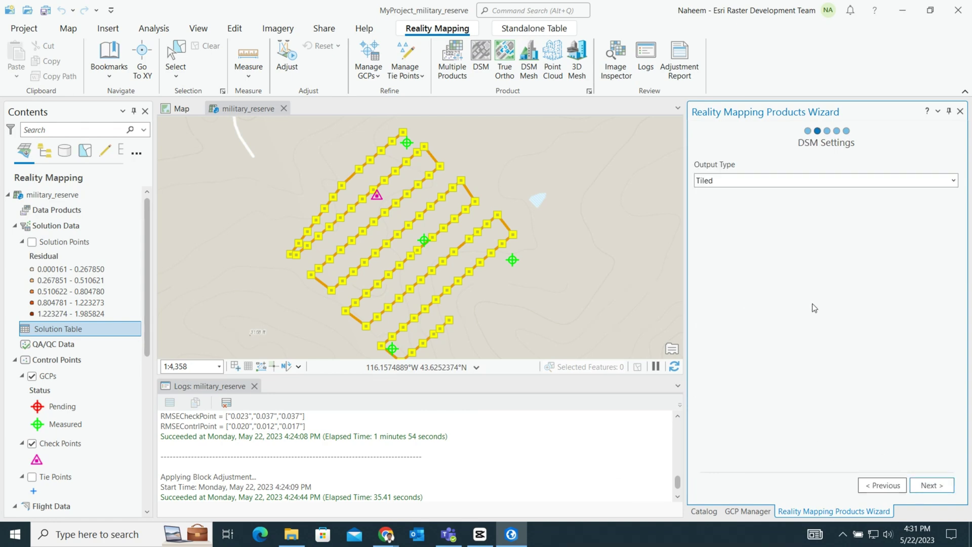
click(952, 182)
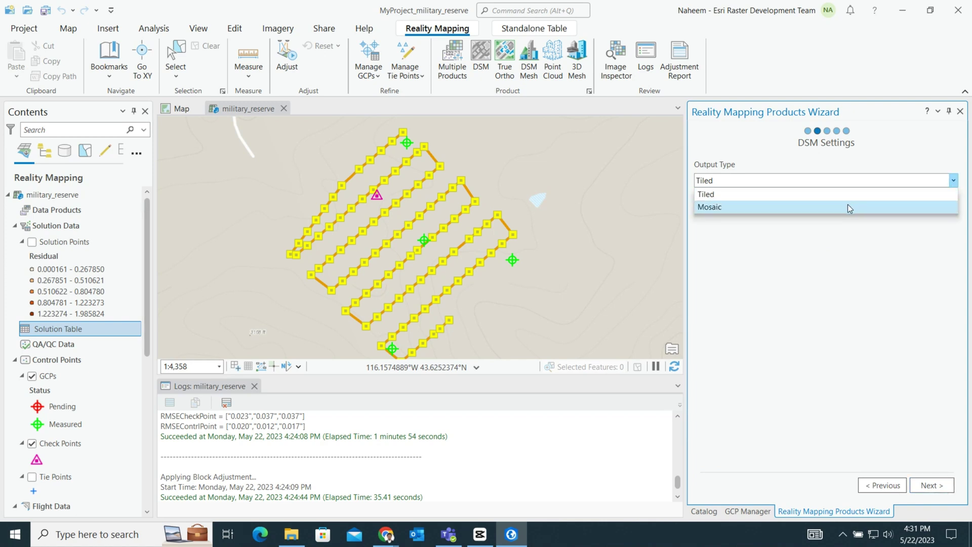
click(803, 208)
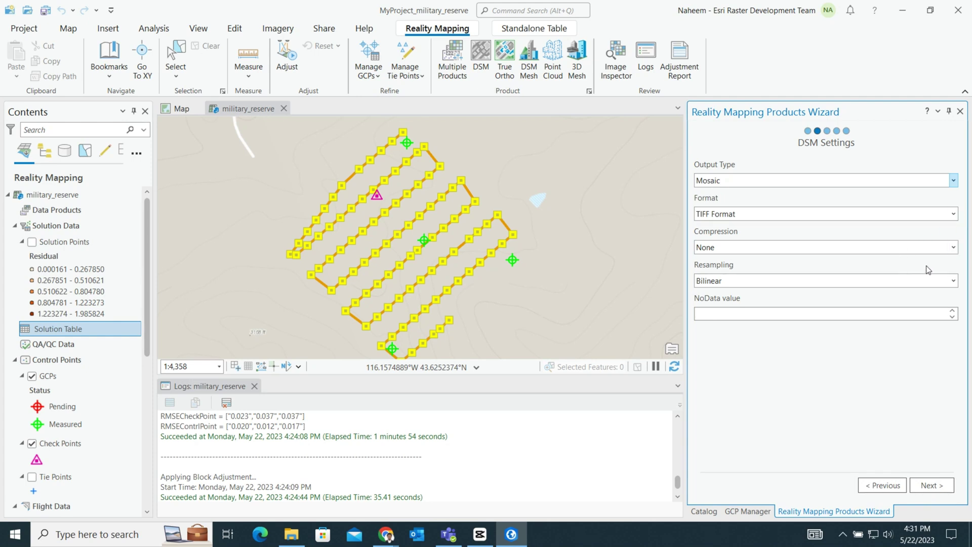
click(928, 485)
click(951, 181)
click(781, 211)
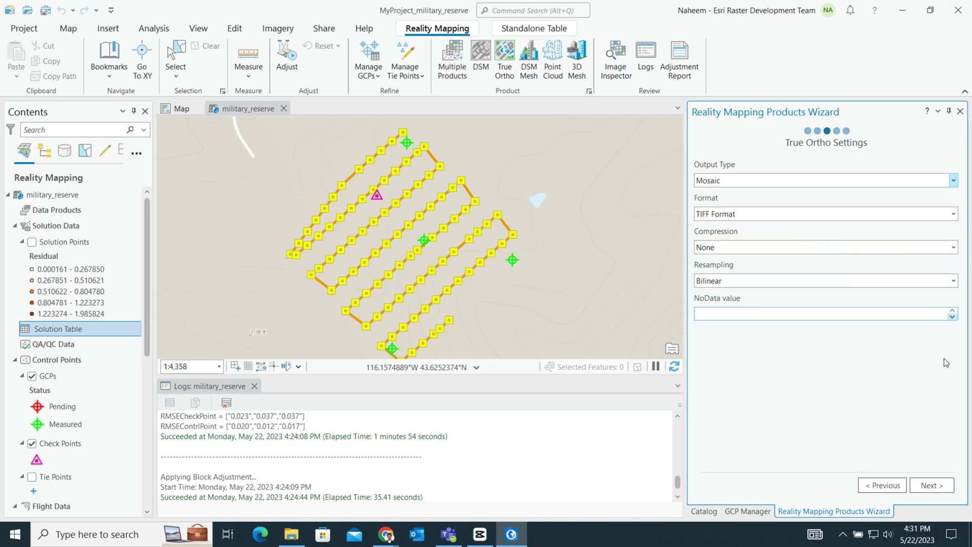
Keep the SLPK format and JPG & DDS texture for the DSM Mesh, and run the product generation
click(930, 485)
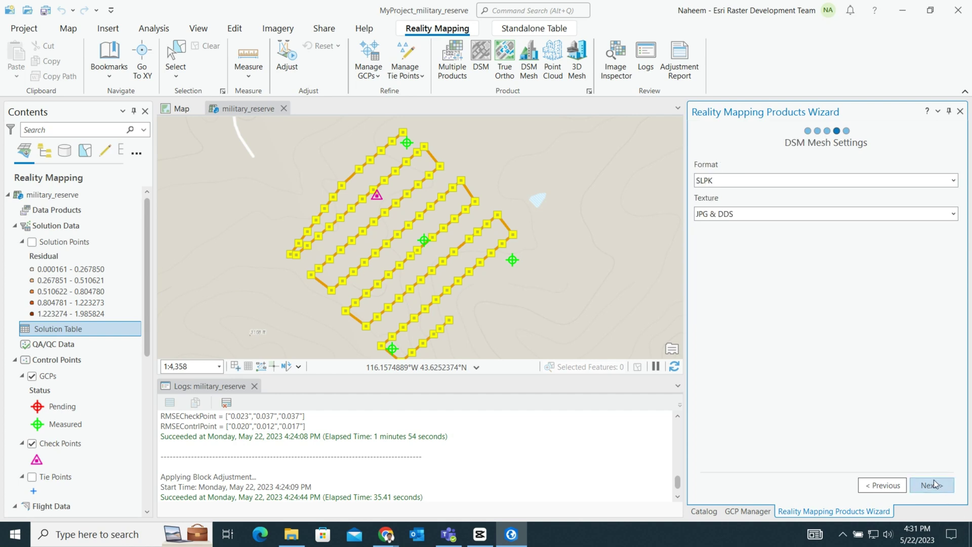
click(952, 181)
click(952, 181)
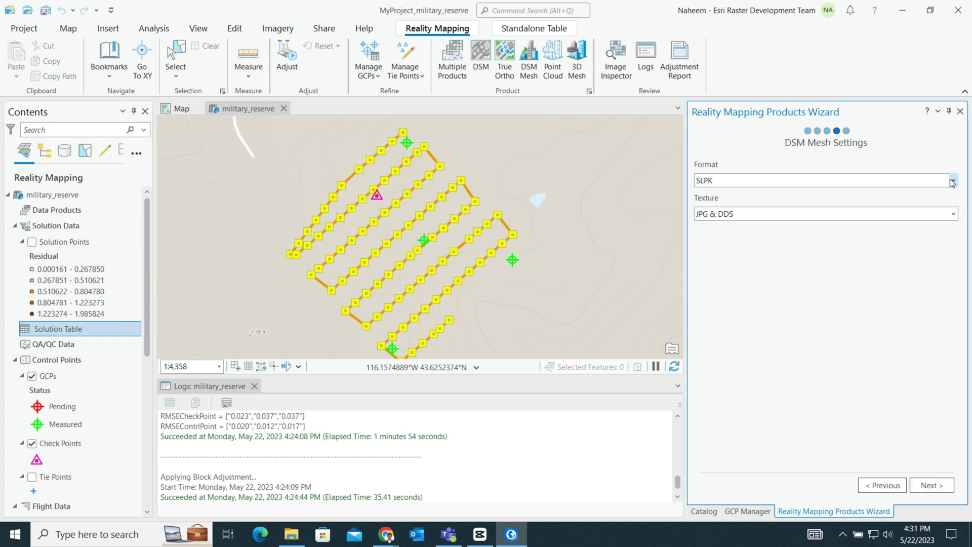
click(925, 484)
click(931, 484)
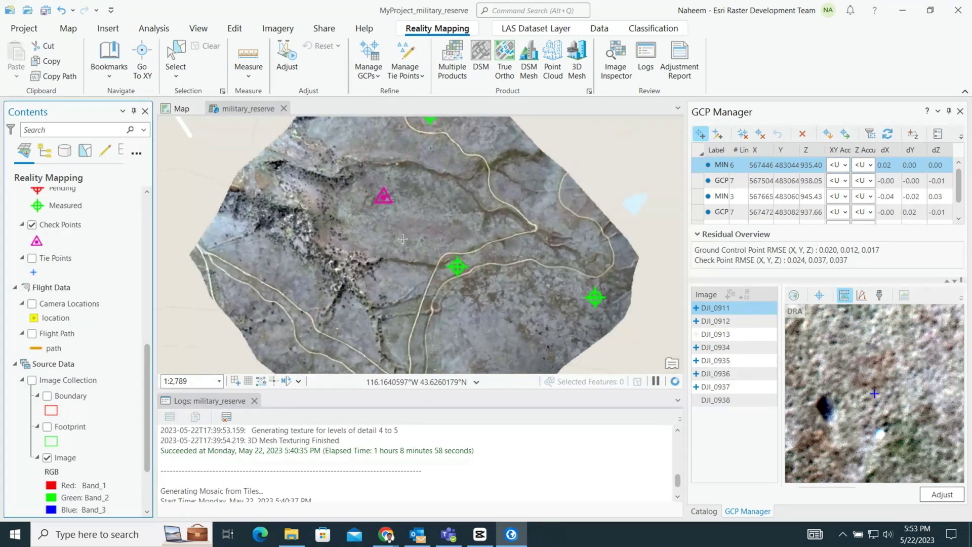
Hide the True Ortho layer and examine the generated DSM across the project area
scroll(403, 239, down, 2)
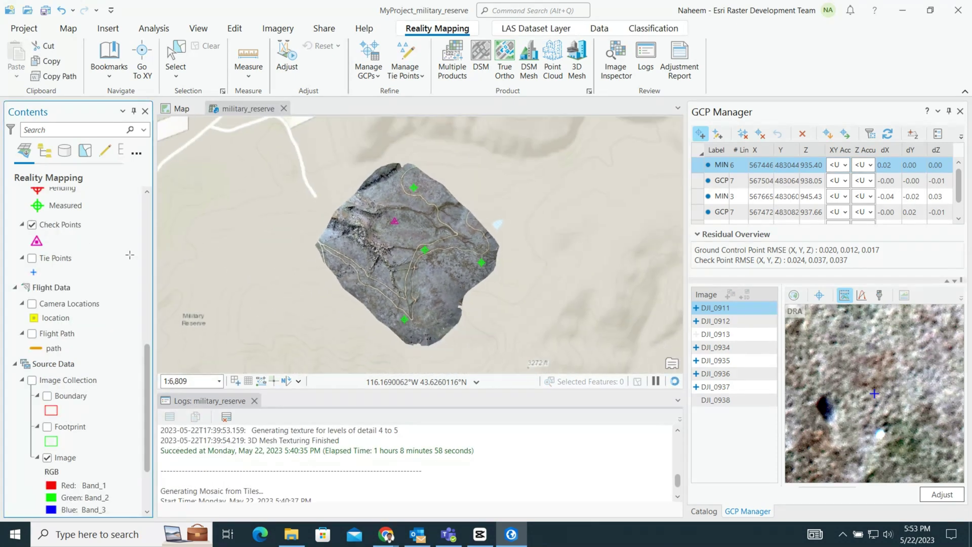
scroll(85, 276, up, 10)
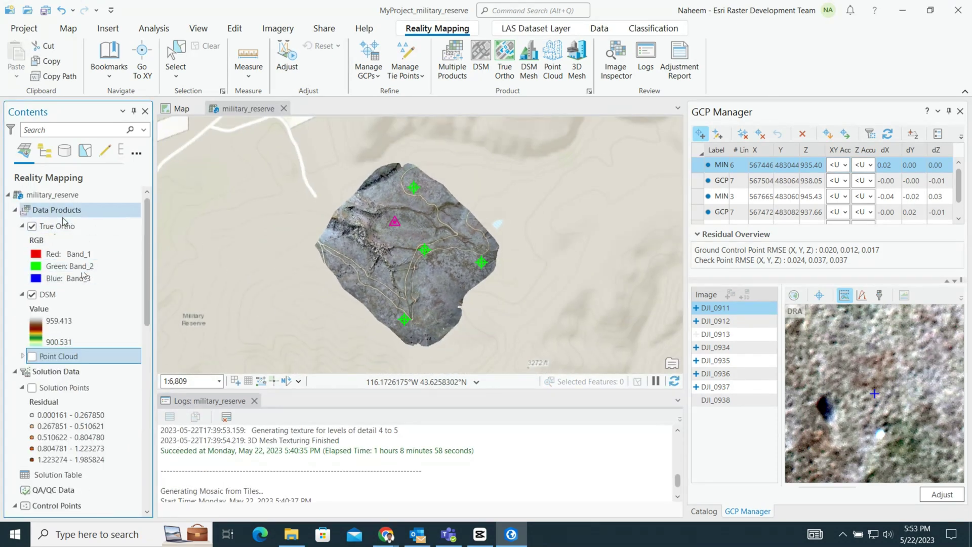
click(31, 226)
scroll(374, 231, up, 2)
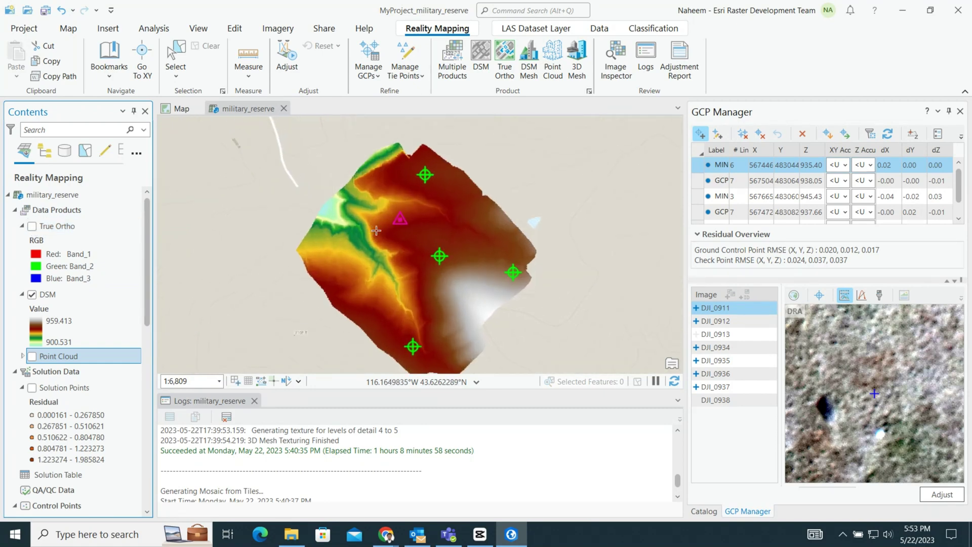
drag(381, 276, 319, 218)
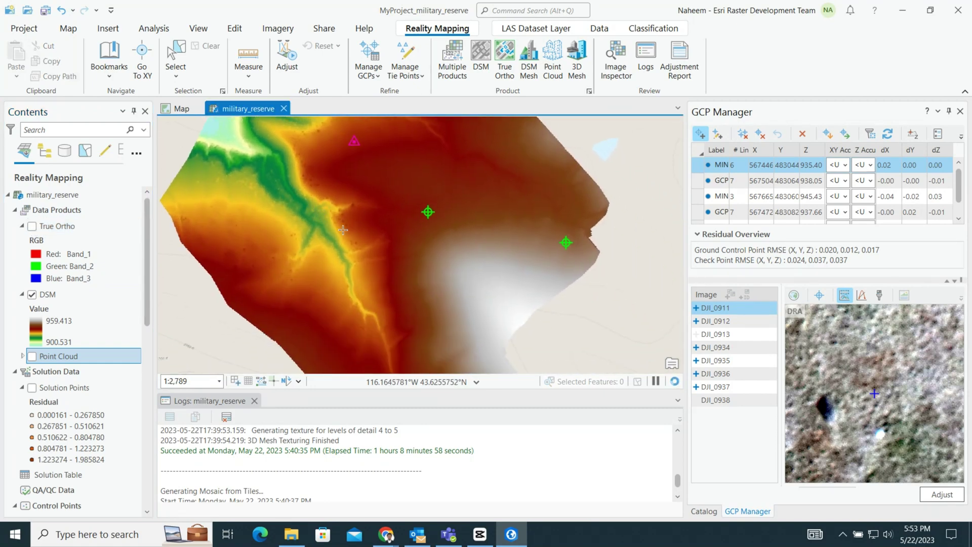
scroll(321, 219, down, 1)
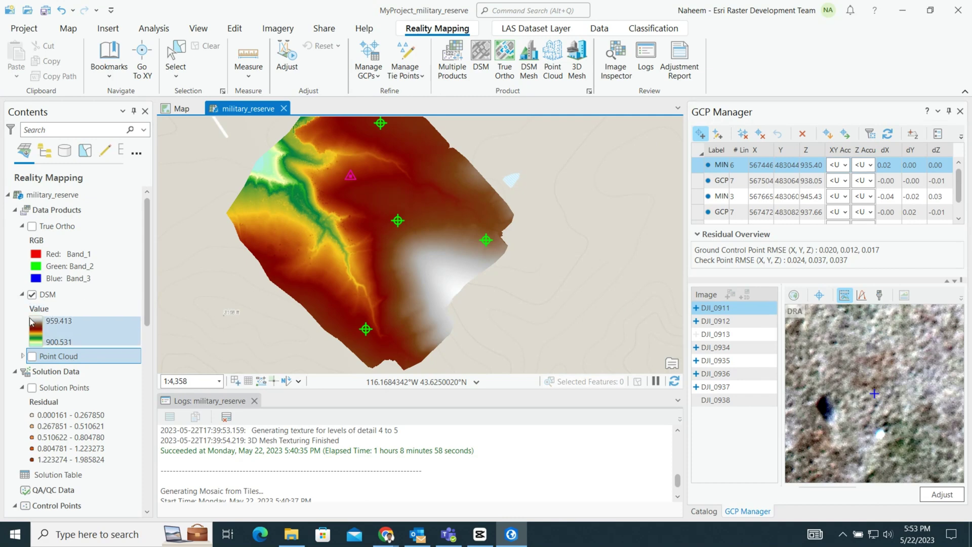
click(32, 295)
click(32, 296)
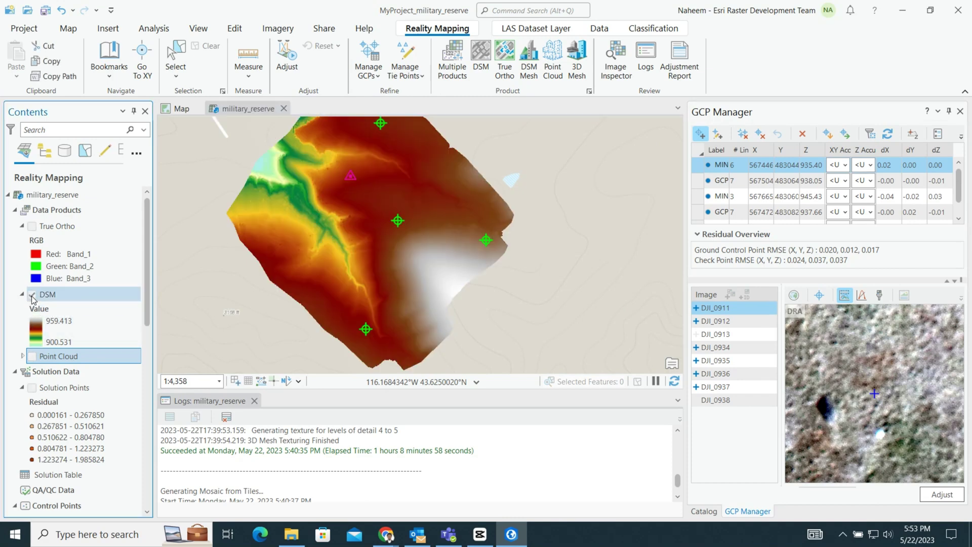
drag(402, 203, 411, 219)
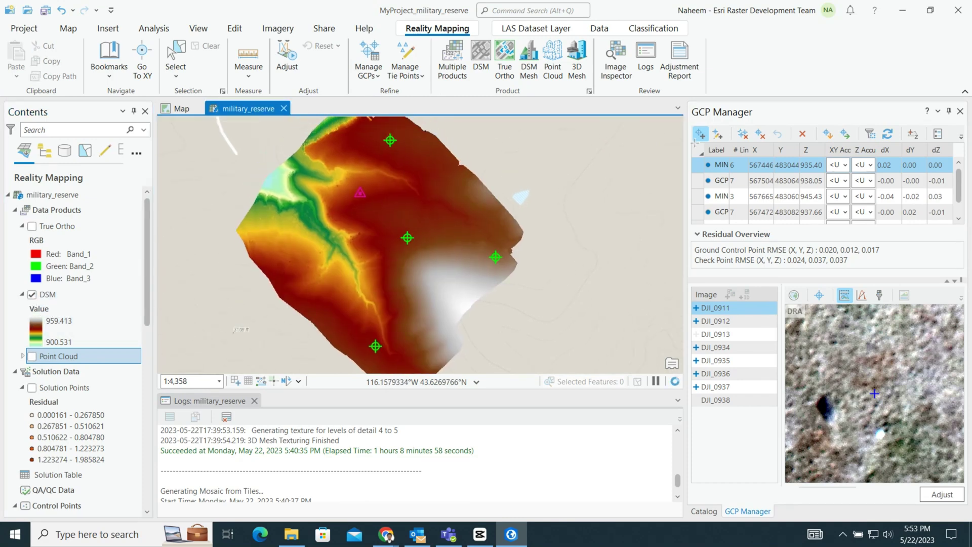
Close the GCP Manager and inspect the generated files in the workspace's DEMs, Orthos, Meshes and Point Clouds product folders
click(960, 112)
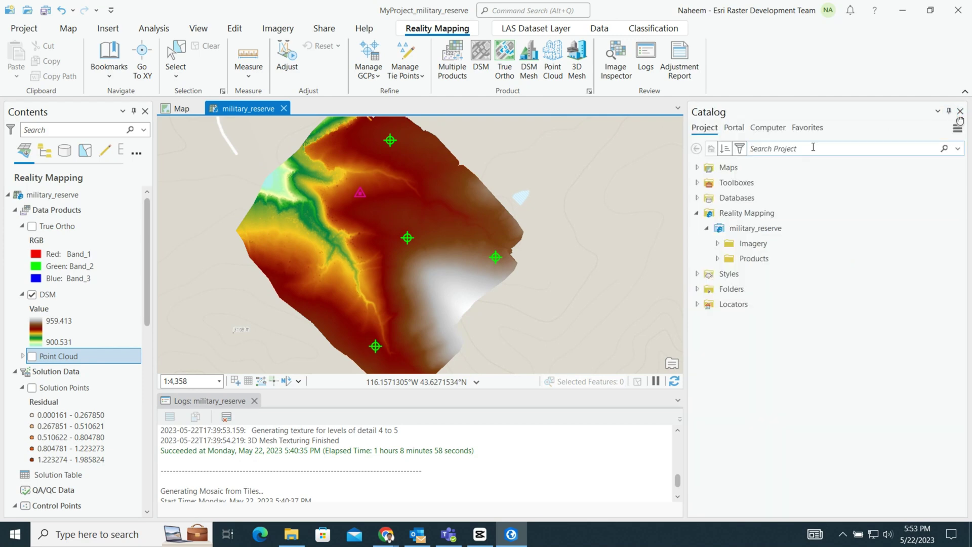
click(718, 259)
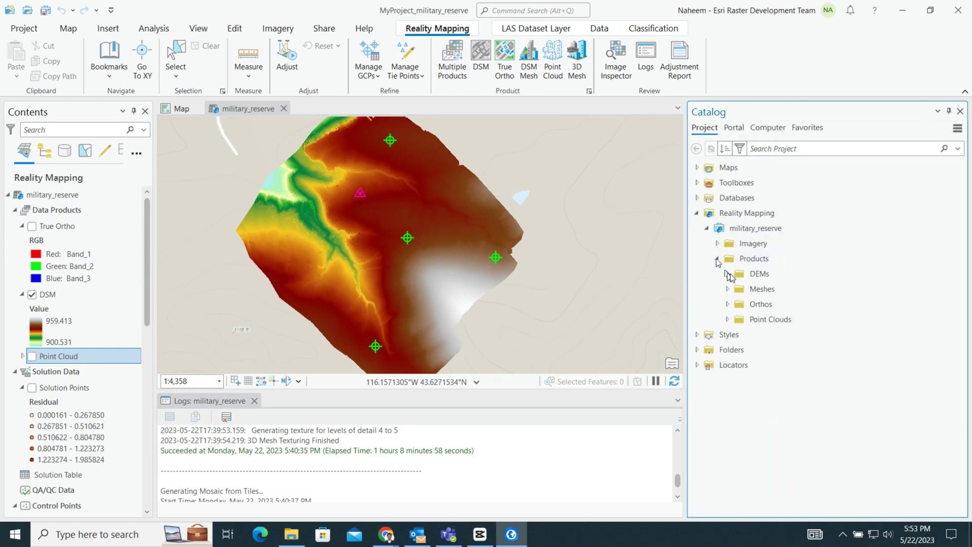
click(728, 275)
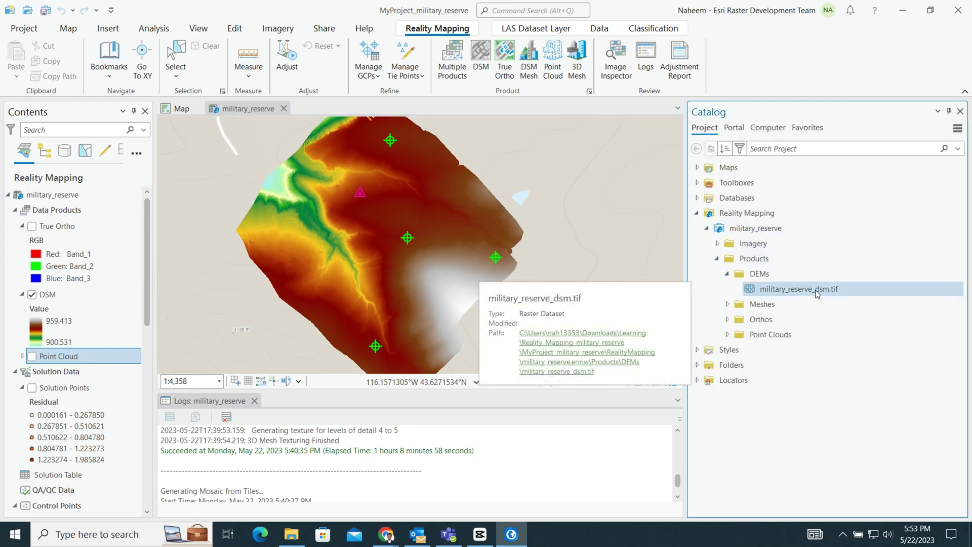
click(729, 275)
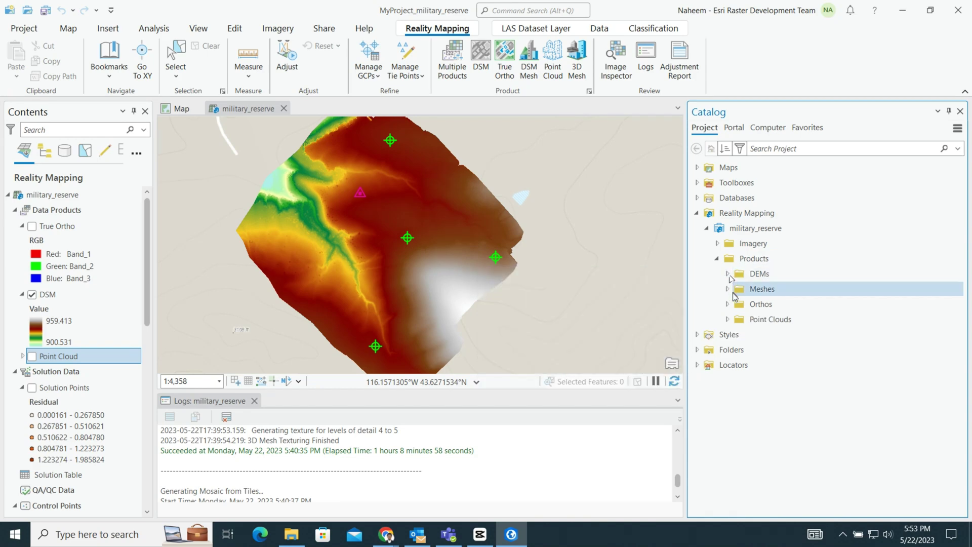
click(728, 304)
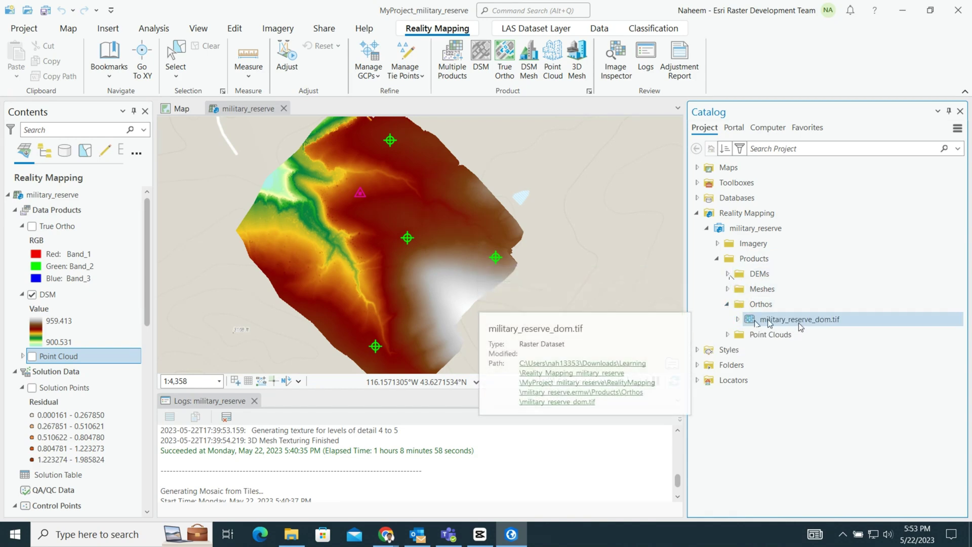
click(728, 305)
click(728, 290)
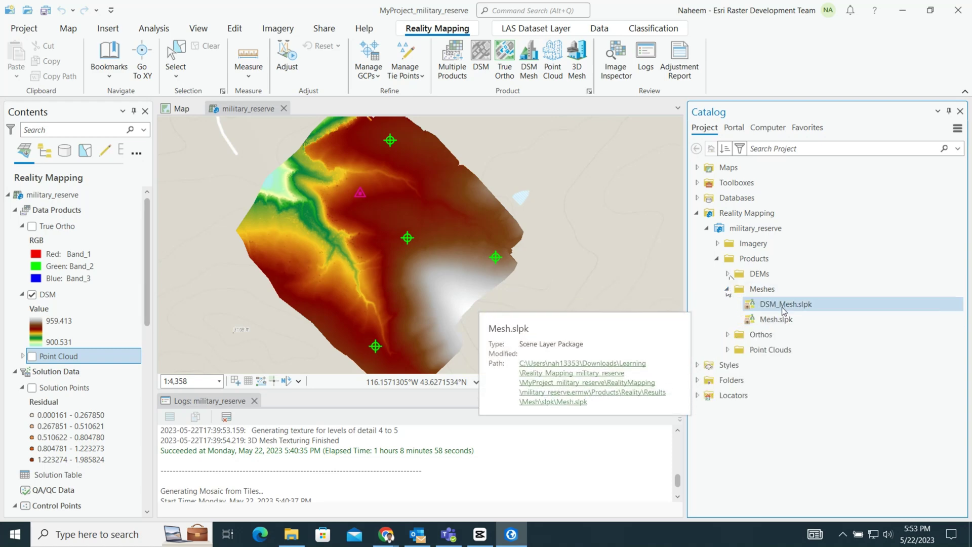
click(727, 289)
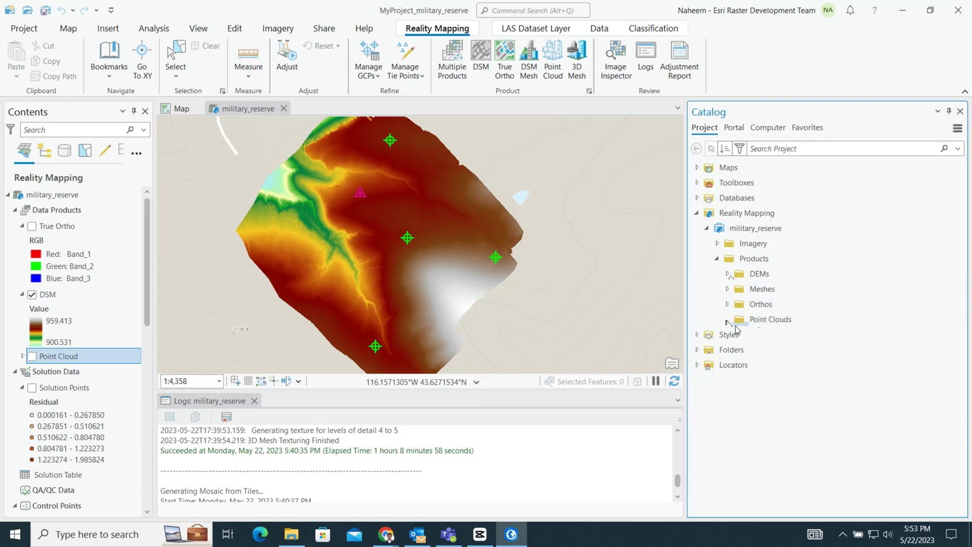
click(728, 320)
scroll(798, 380, up, 2)
click(727, 291)
click(718, 260)
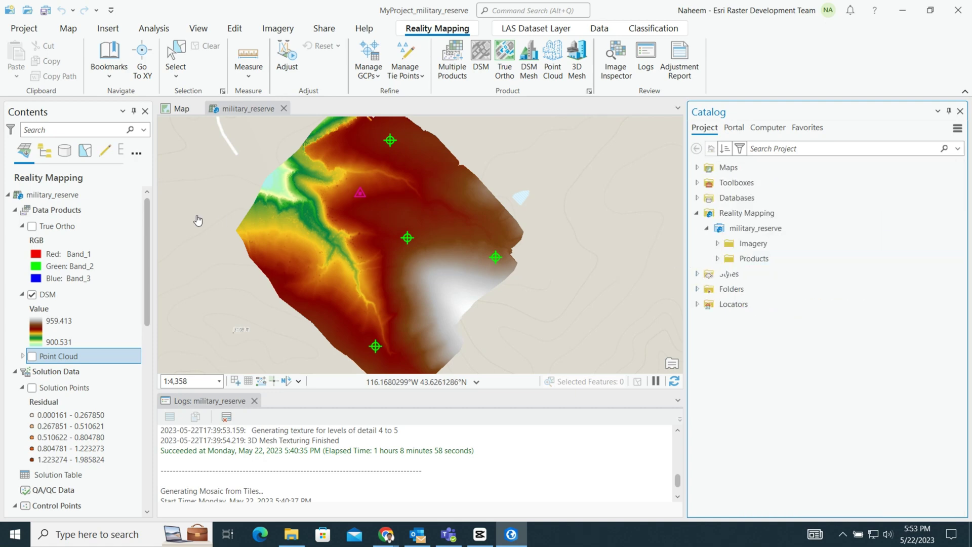
Show the True Ortho layer over the DSM and examine its detail along the ravine and dirt tracks
click(32, 227)
scroll(481, 255, up, 5)
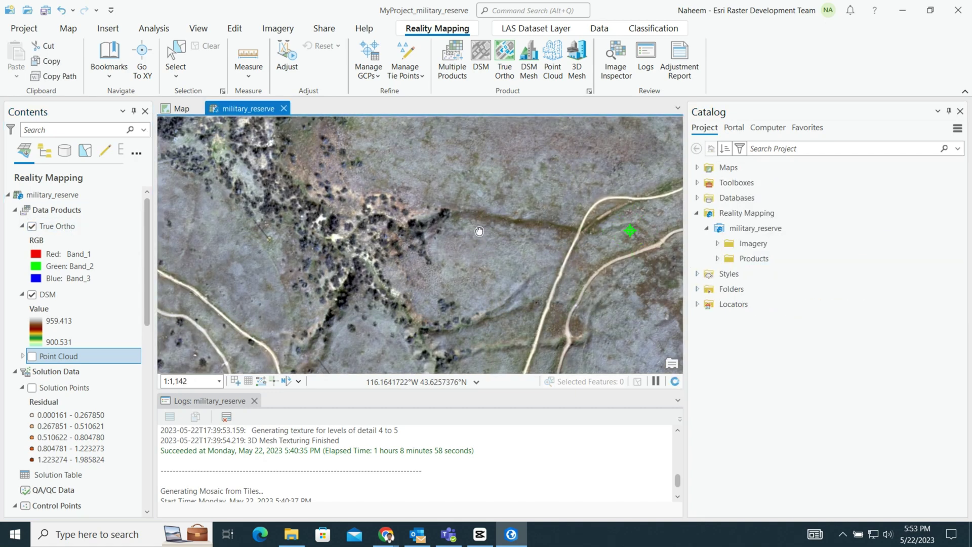
drag(481, 255, 422, 251)
scroll(422, 252, down, 2)
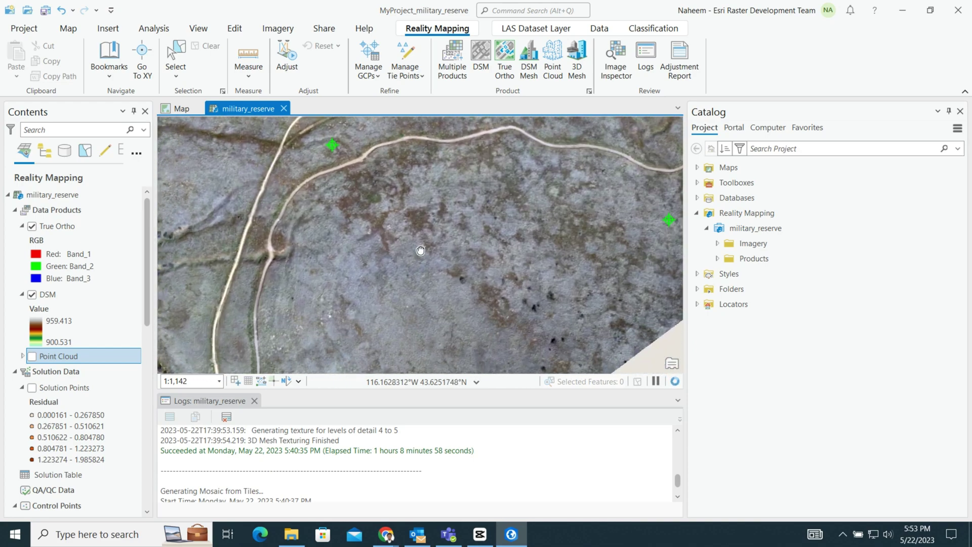
mouse_move(365, 233)
mouse_down()
mouse_move(420, 292)
mouse_move(429, 138)
mouse_move(422, 226)
mouse_up()
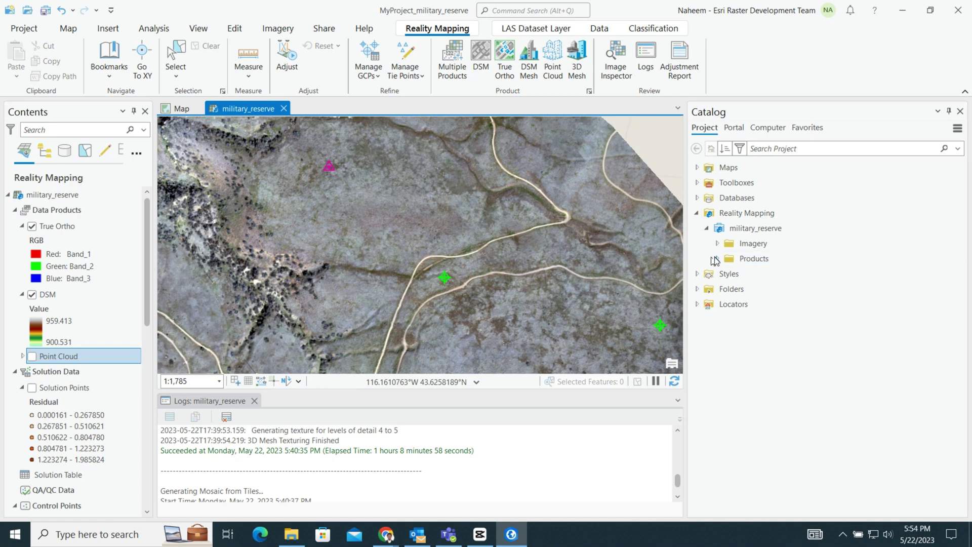
Add DSM_Mesh.slpk from the workspace's Meshes products to a new local scene
click(717, 259)
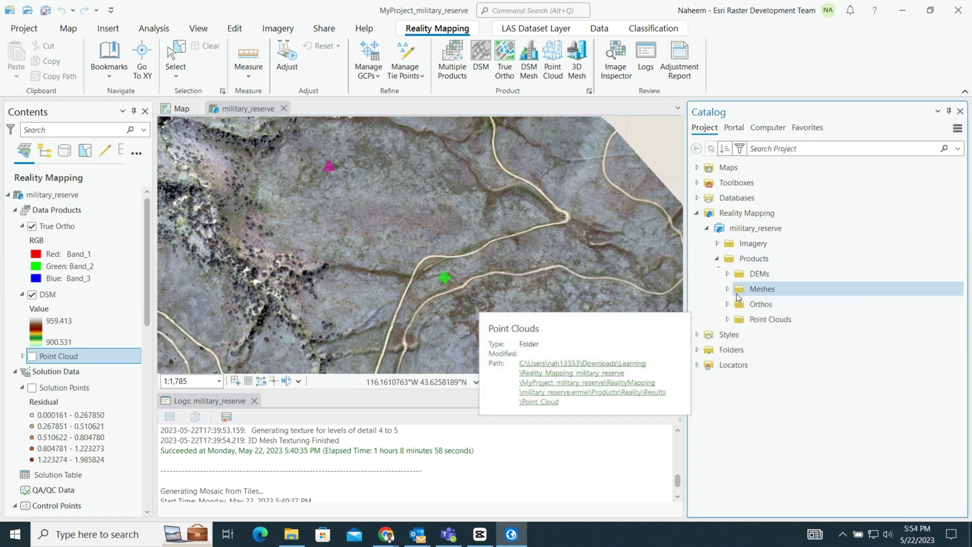
click(727, 289)
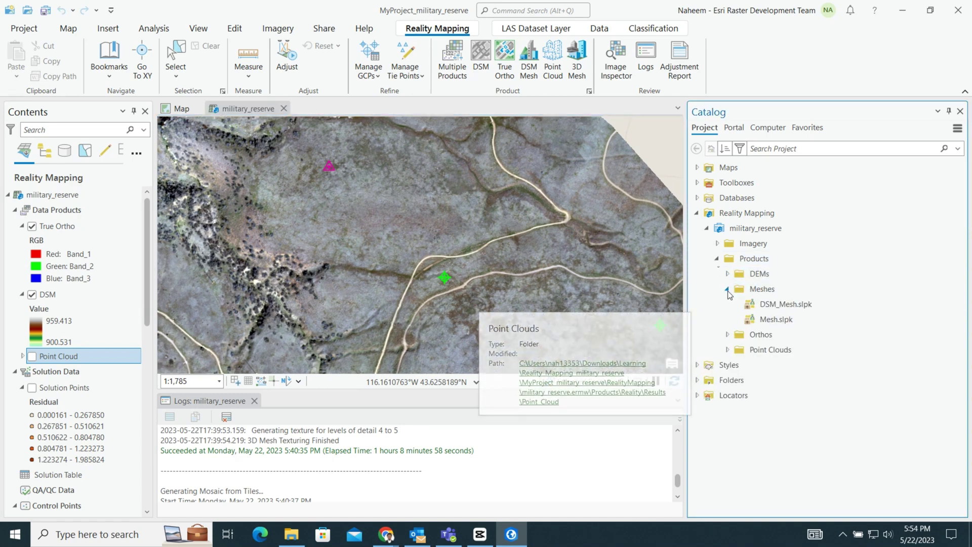
right_click(782, 307)
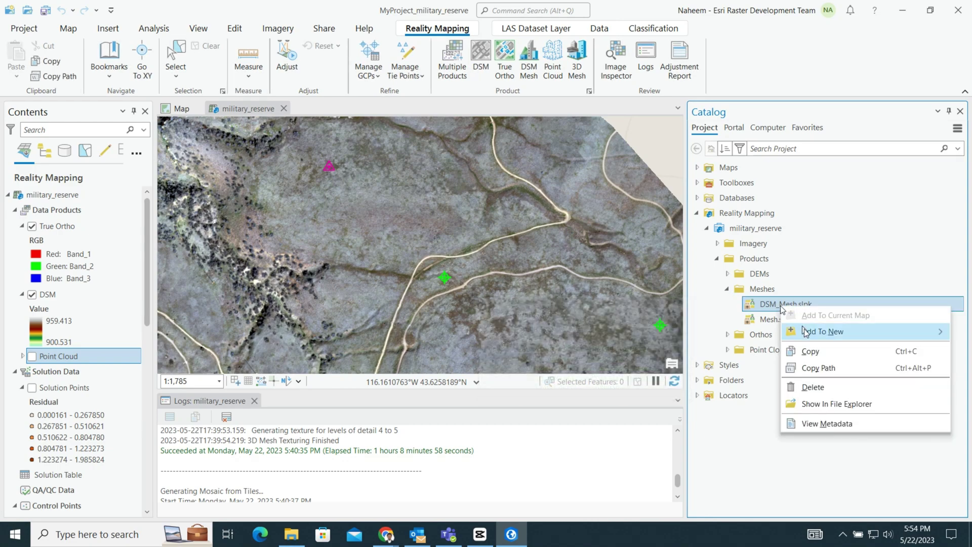
mouse_move(805, 332)
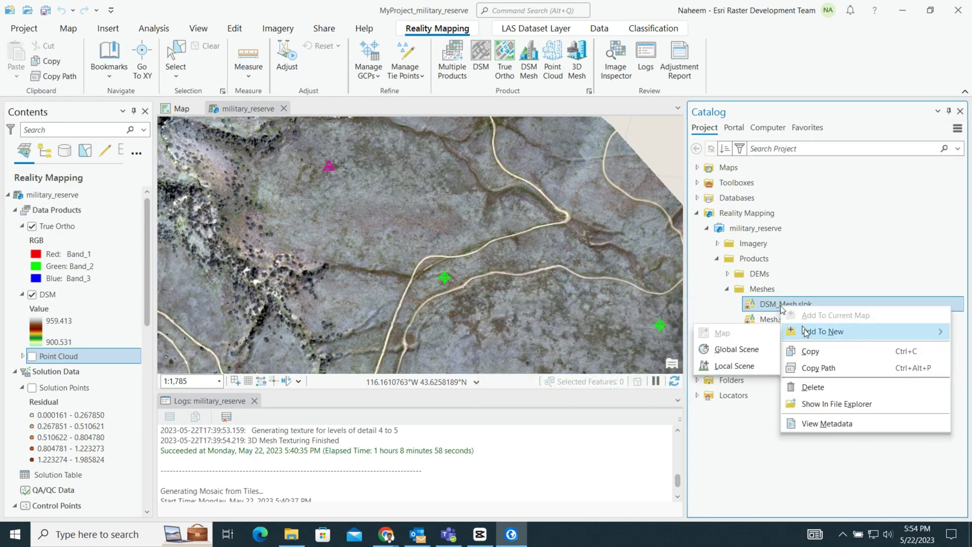
click(750, 365)
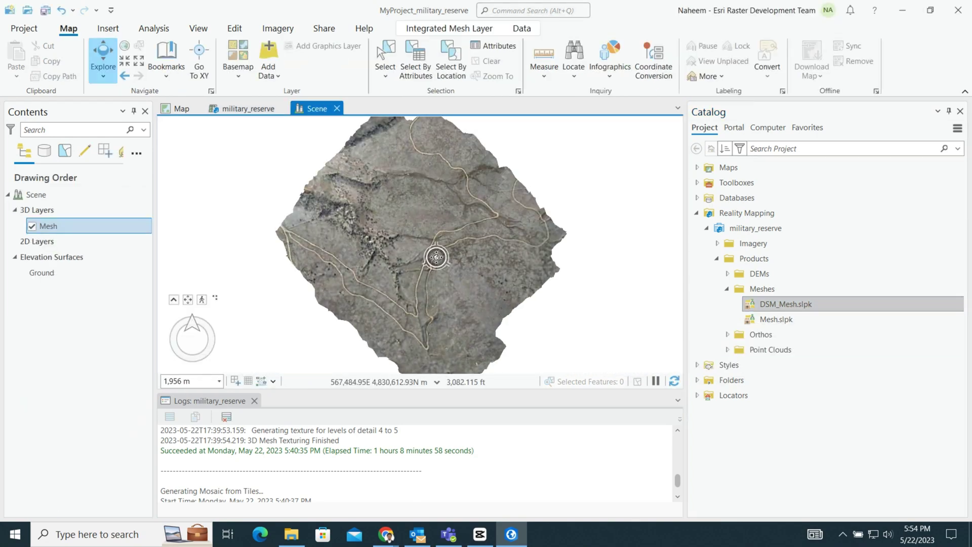
Examine the DSM mesh in 3D from oblique angles, from the whole project area down to the rocky ravine
drag(436, 257, 439, 236)
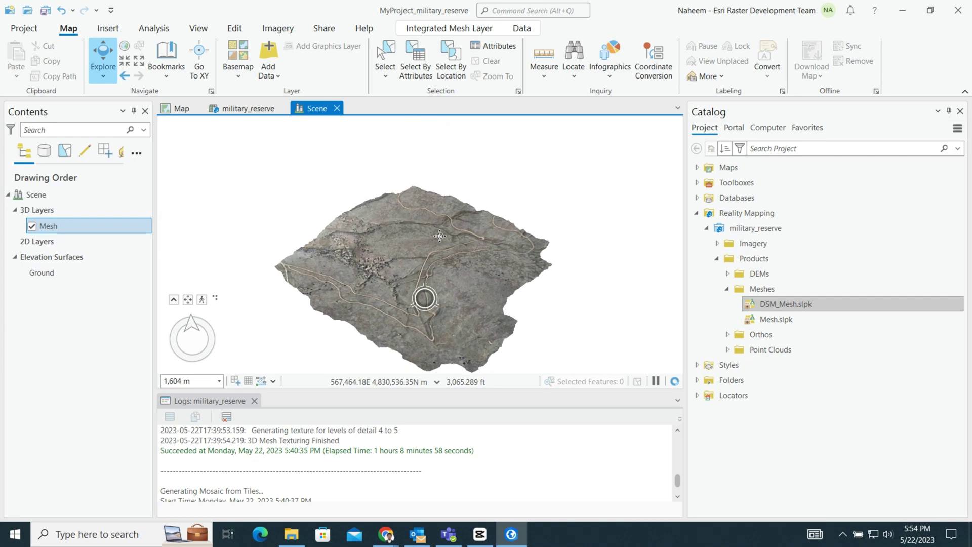
scroll(362, 289, up, 3)
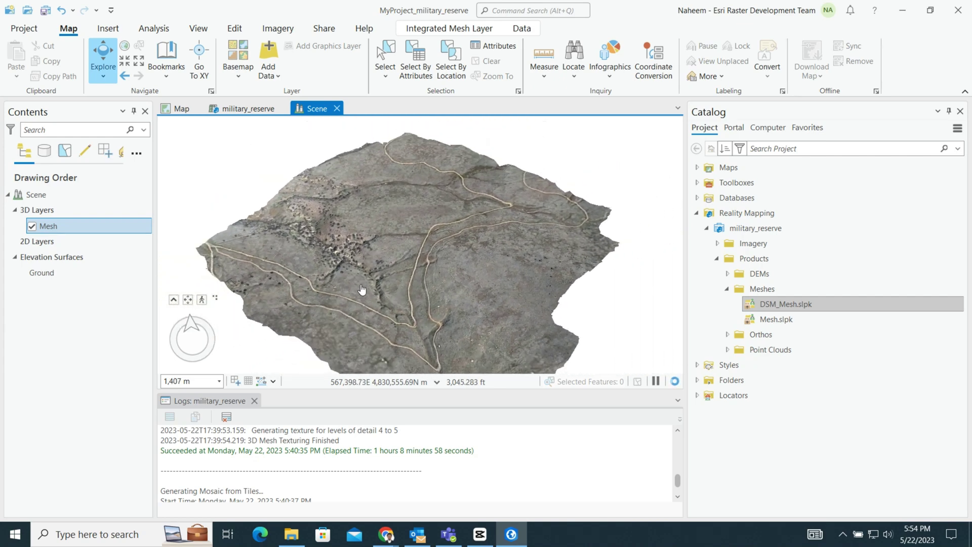
drag(349, 268, 375, 271)
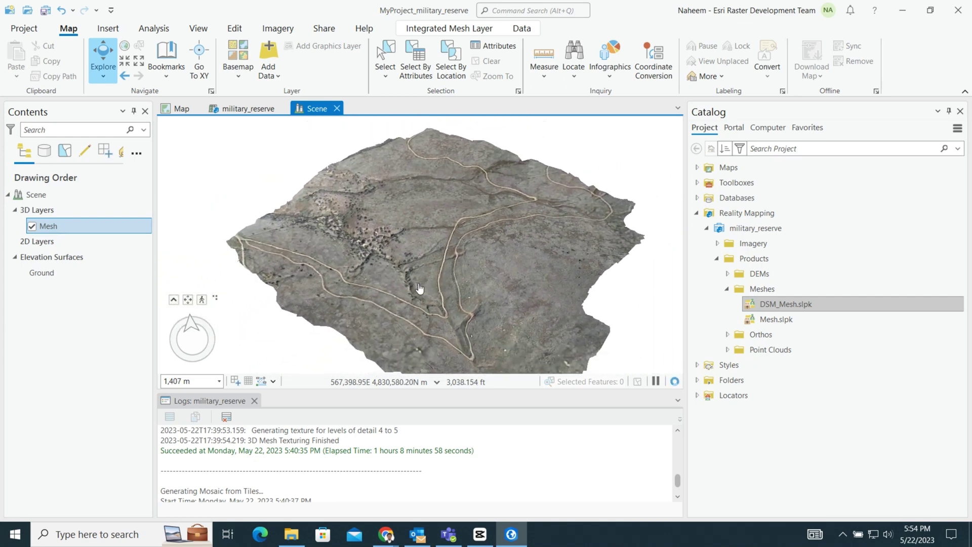
scroll(419, 287, up, 3)
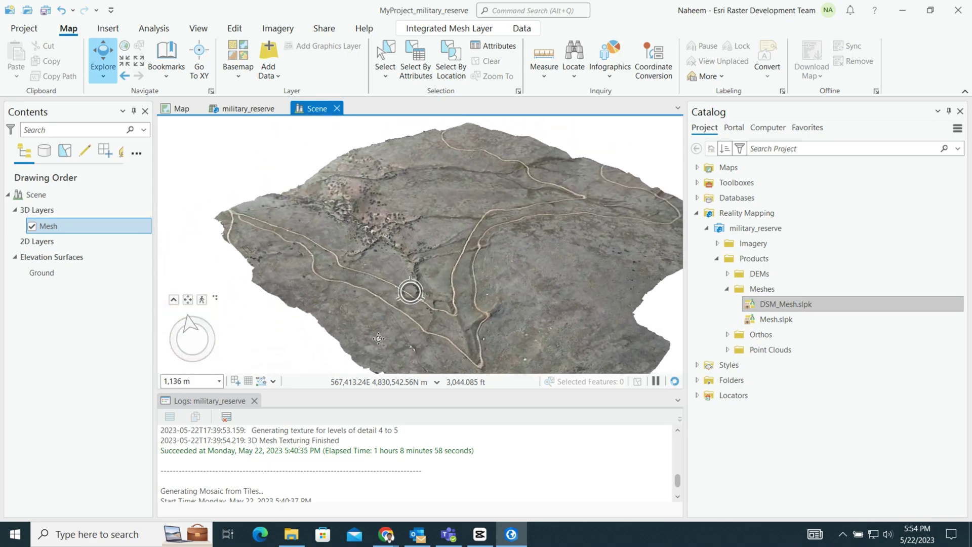
scroll(379, 338, down, 2)
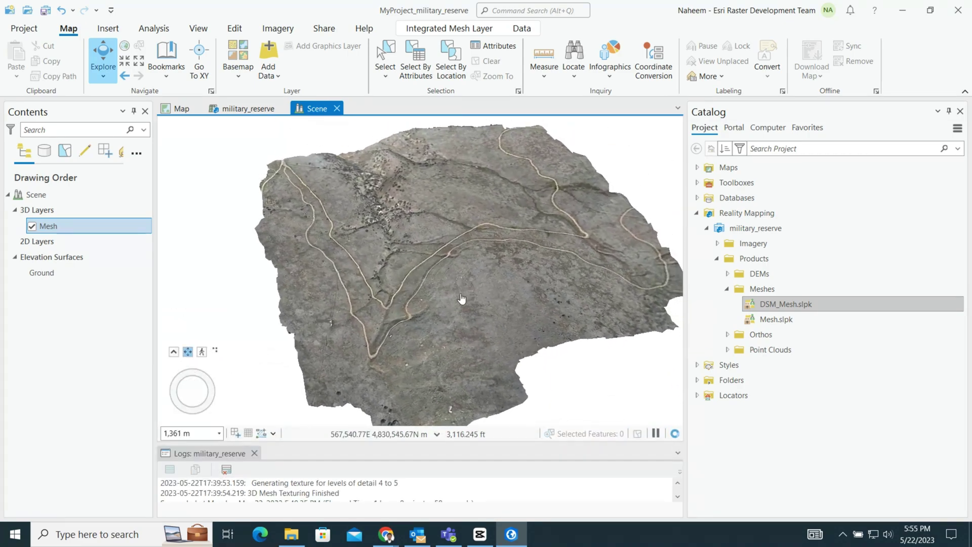
scroll(462, 299, up, 3)
drag(448, 257, 252, 260)
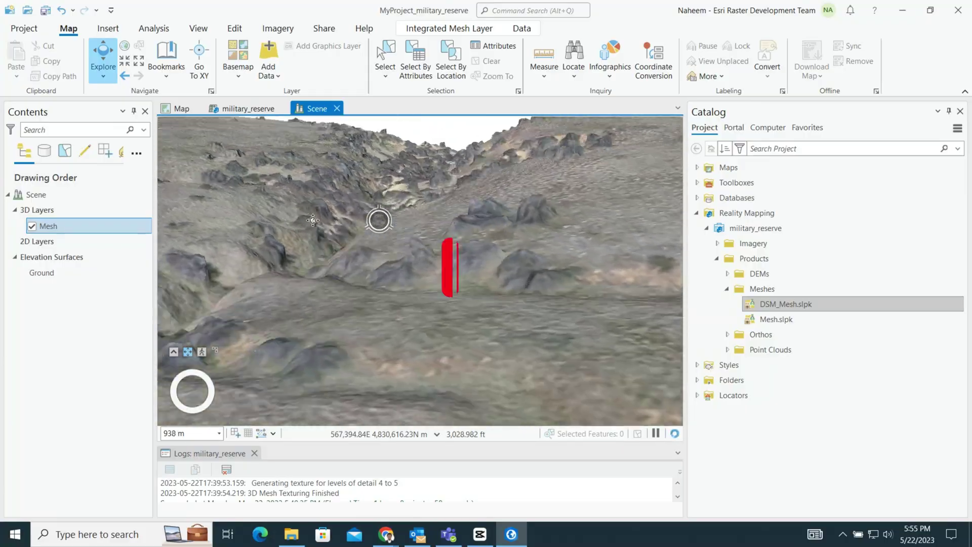